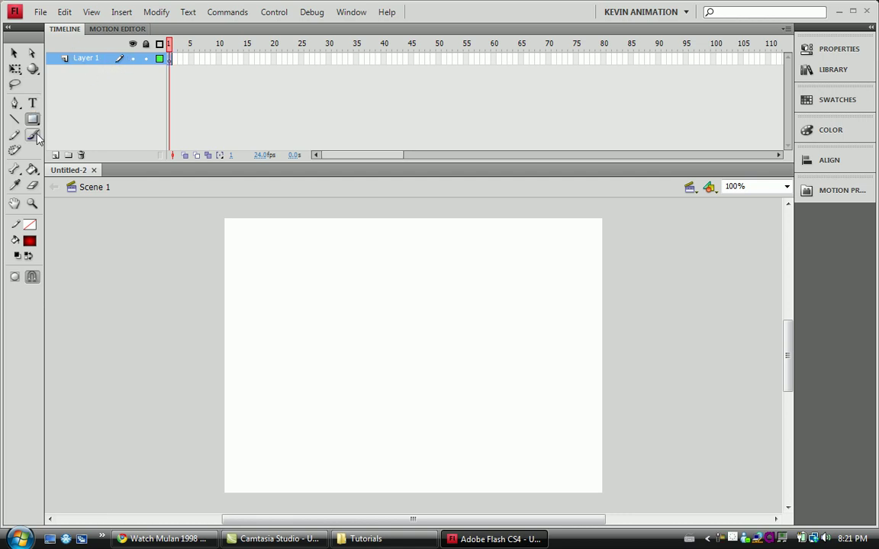
# Step: Draw a wide rectangle with a red-to-black radial fill mid-stage, and toggle Layer 1's visibility off and on
pyautogui.moveTo(285, 301); pyautogui.dragTo(562, 438)
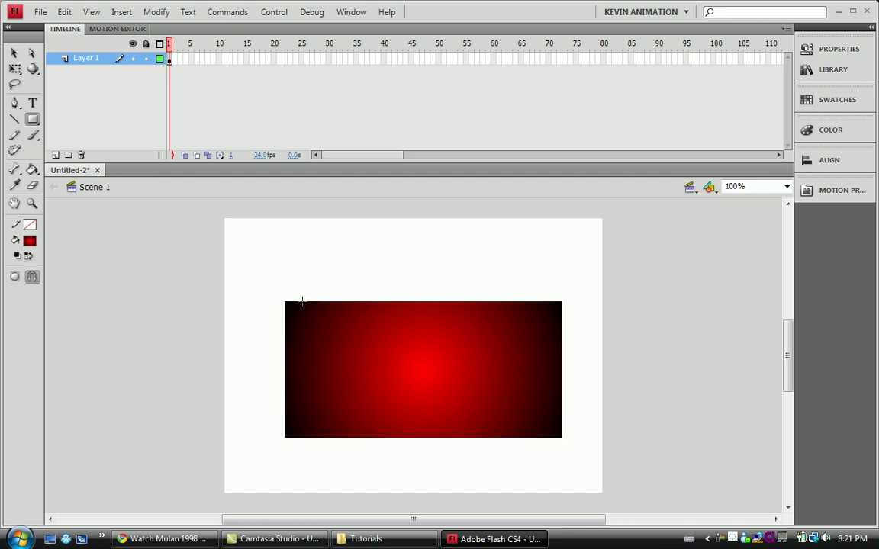
pyautogui.click(132, 58)
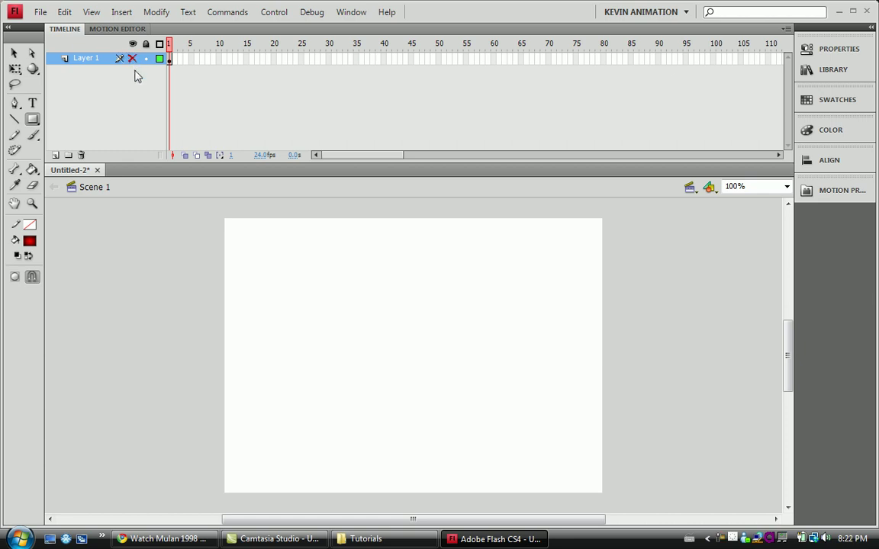
pyautogui.click(132, 59)
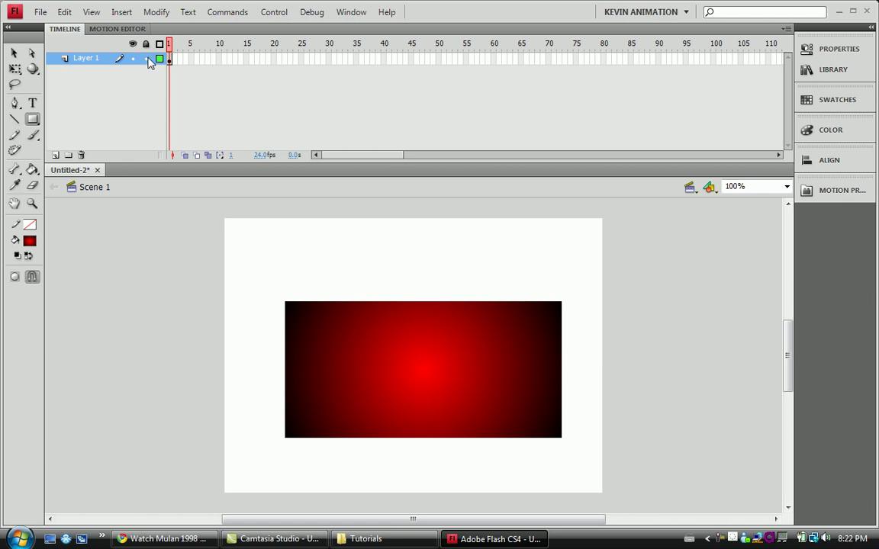
# Step: Lock Layer 1 and try erasing diagonal strokes across the gradient rectangle, undoing the strokes
pyautogui.click(146, 59)
pyautogui.click(32, 184)
pyautogui.moveTo(342, 326)
pyautogui.mouseDown()
pyautogui.moveTo(513, 432)
pyautogui.moveTo(397, 445)
pyautogui.moveTo(311, 354)
pyautogui.moveTo(364, 326)
pyautogui.mouseUp()
pyautogui.hotkey('ctrl', 'z')
pyautogui.moveTo(328, 435)
pyautogui.mouseDown()
pyautogui.moveTo(412, 362)
pyautogui.moveTo(470, 327)
pyautogui.mouseUp()
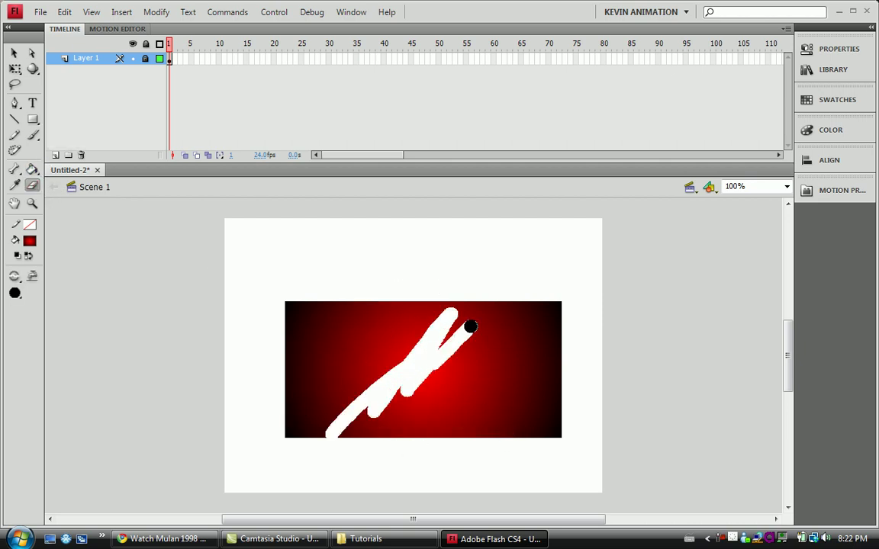
pyautogui.hotkey('ctrl', 'z')
pyautogui.moveTo(491, 435); pyautogui.dragTo(533, 308)
pyautogui.moveTo(428, 436); pyautogui.dragTo(463, 331)
pyautogui.hotkey('ctrl', 'z')
pyautogui.hotkey('ctrl', 'z')
# Step: Unlock Layer 1 and display its contents as outlines, with the Free Transform tool active
pyautogui.click(14, 68)
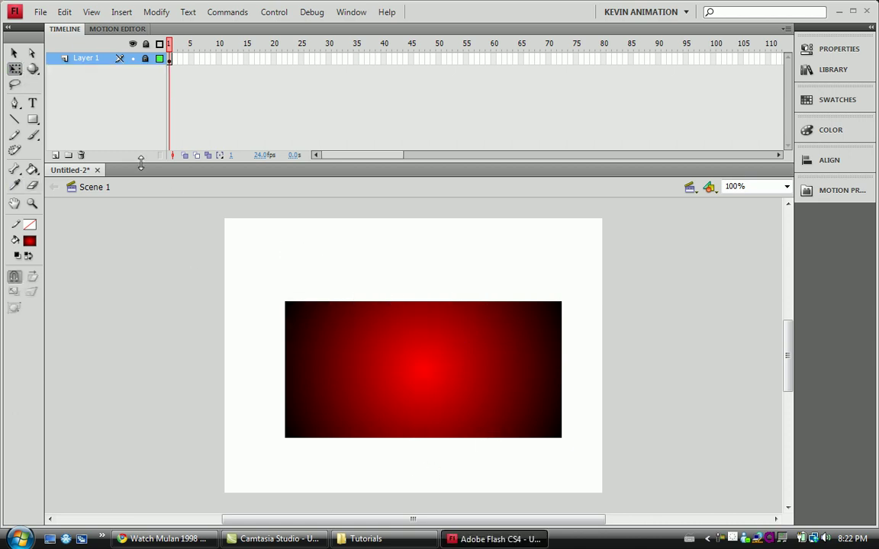
pyautogui.click(15, 68)
pyautogui.click(145, 59)
pyautogui.click(159, 59)
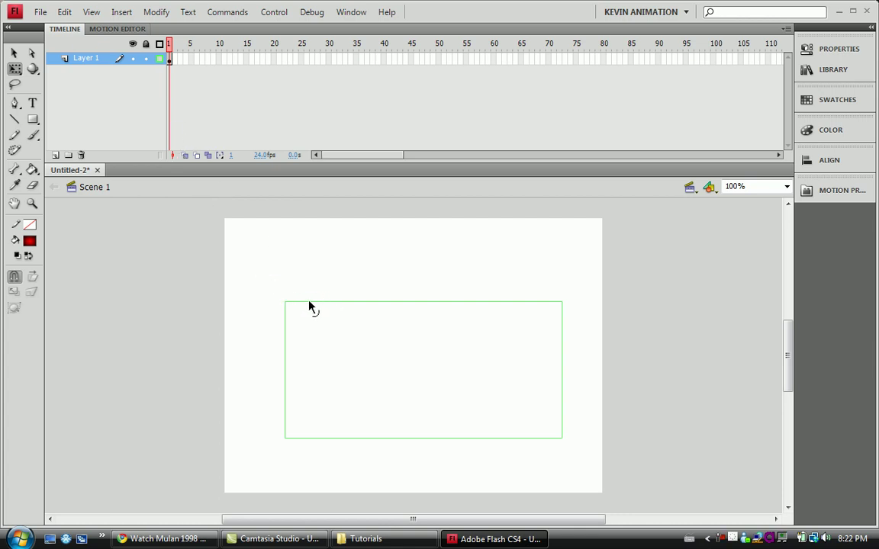
# Step: Bend all four edges of the outlined rectangle outward into curves
pyautogui.moveTo(309, 305); pyautogui.dragTo(315, 252)
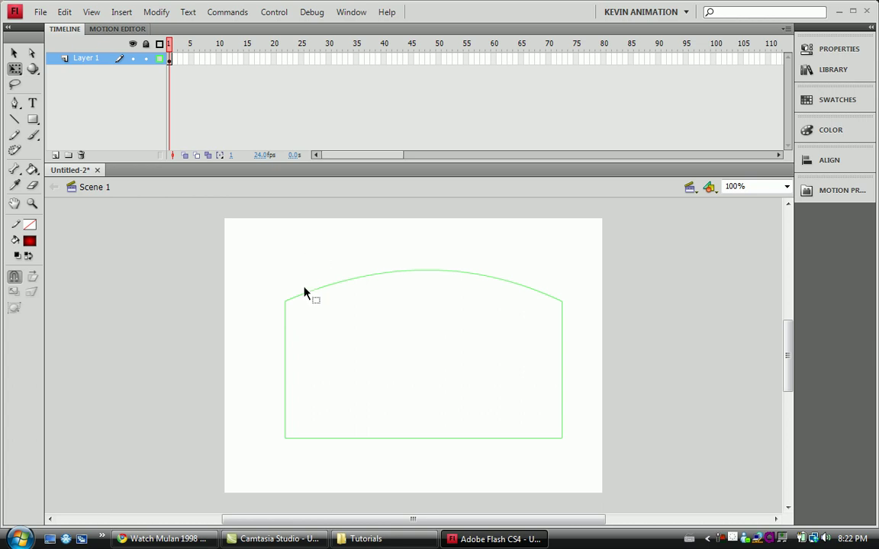
pyautogui.moveTo(285, 338); pyautogui.dragTo(228, 377)
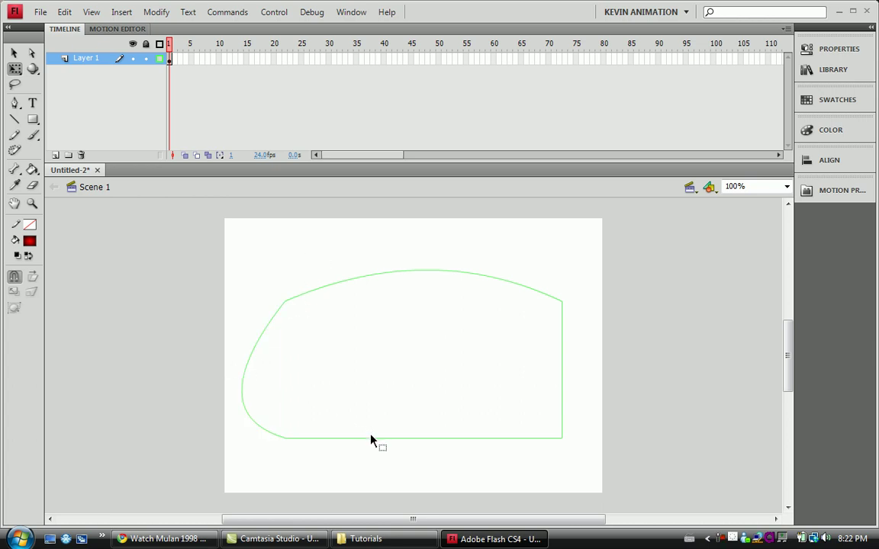
pyautogui.click(371, 439)
pyautogui.click(377, 457)
pyautogui.moveTo(389, 439); pyautogui.dragTo(451, 494)
pyautogui.moveTo(560, 399); pyautogui.dragTo(596, 376)
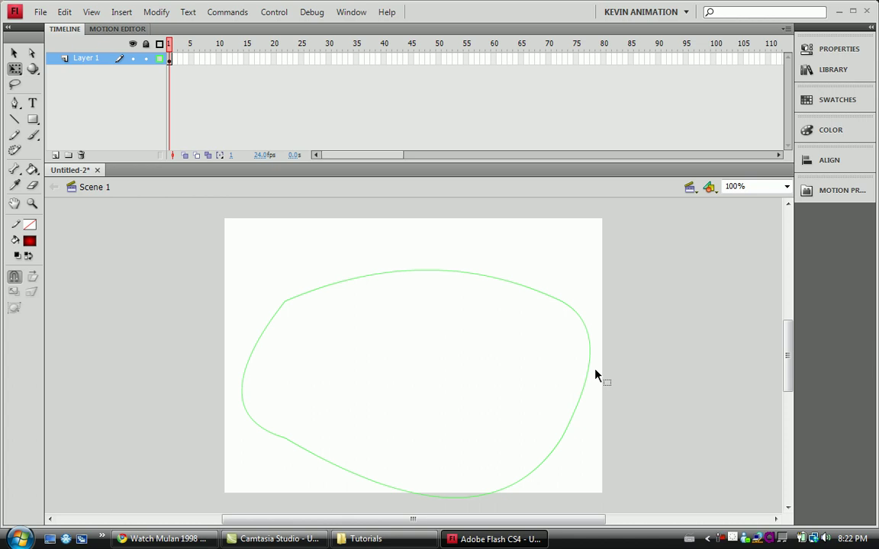
# Step: Undo the edge bending and the outline display of Layer 1
pyautogui.hotkey('ctrl', 'z')
pyautogui.hotkey('ctrl', 'z')
pyautogui.hotkey('ctrl', 'z')
pyautogui.hotkey('ctrl', 'z')
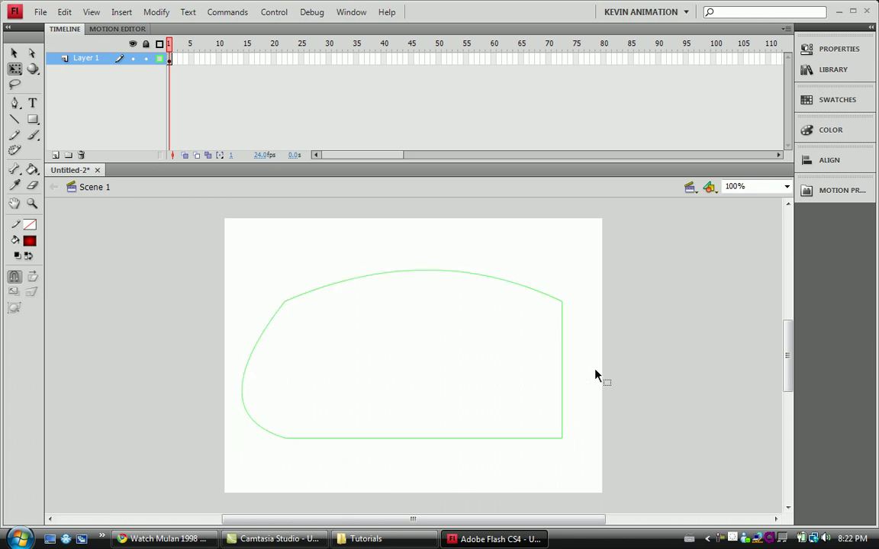
pyautogui.hotkey('ctrl', 'z')
pyautogui.hotkey('ctrl', 'z')
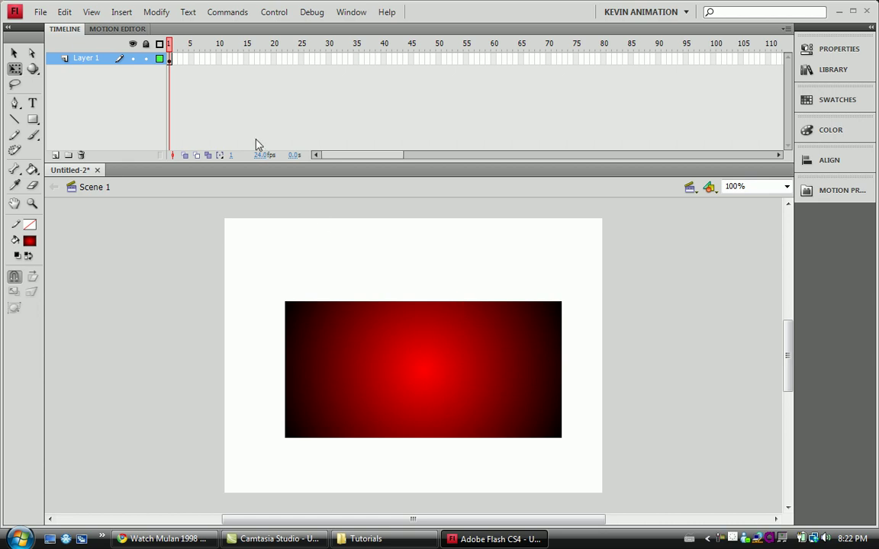
# Step: Add a new layer above Layer 1, try naming it Flower, and leave its name blank
pyautogui.click(55, 154)
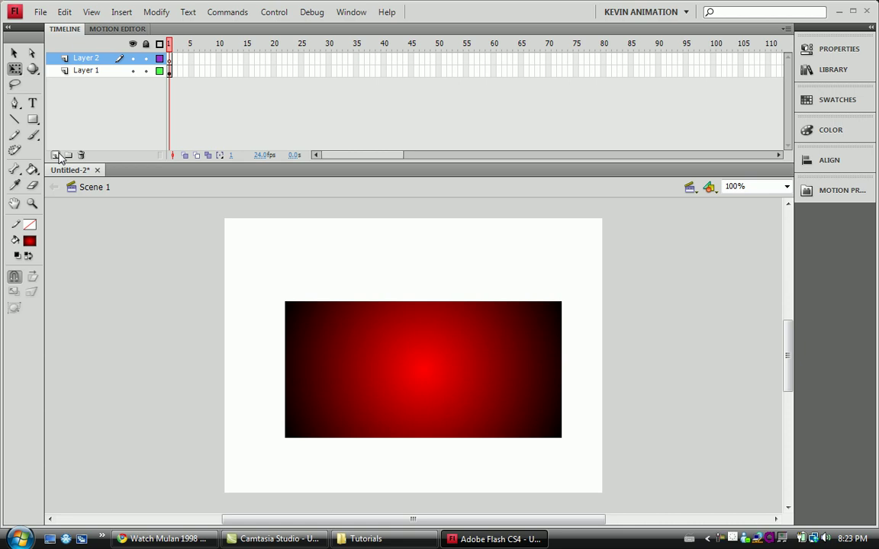
pyautogui.doubleClick(87, 59)
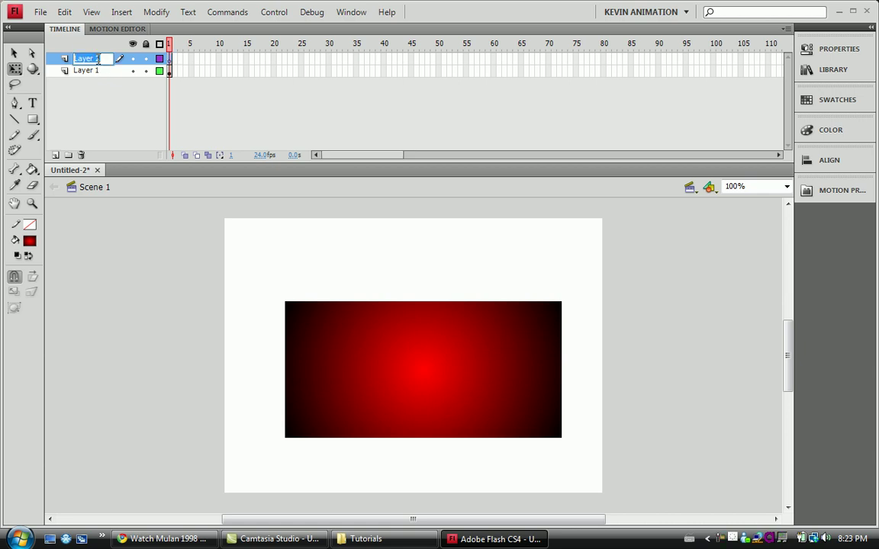
pyautogui.write('Flower')
pyautogui.press('BackSpace')
pyautogui.press('BackSpace')
pyautogui.press('BackSpace')
pyautogui.press('BackSpace')
pyautogui.press('BackSpace')
pyautogui.press('BackSpace')
pyautogui.press('Return')
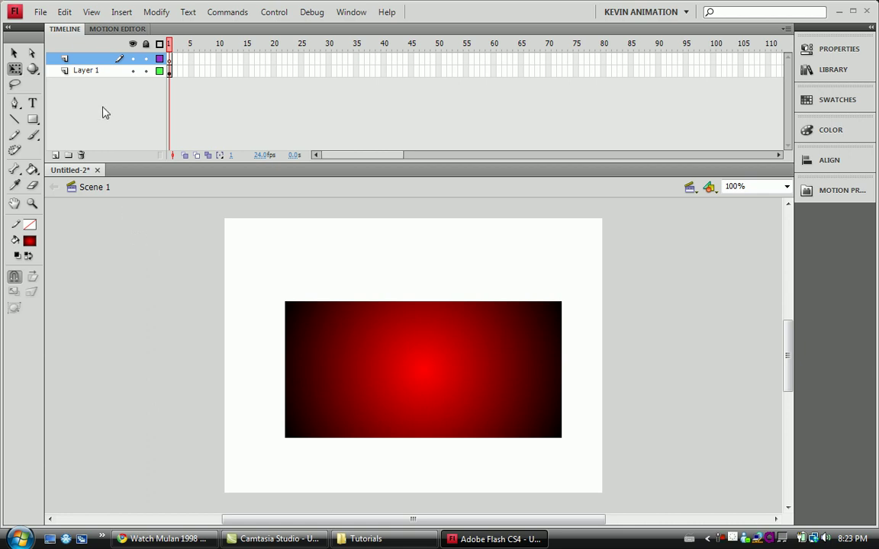
# Step: Create a layer folder above the two layers and name it with the author's first name
pyautogui.click(89, 71)
pyautogui.click(92, 61)
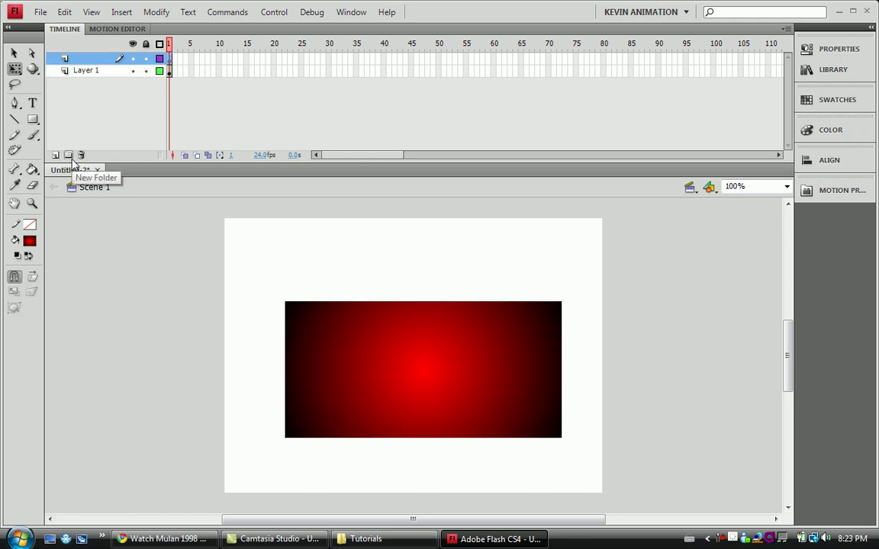
pyautogui.click(70, 156)
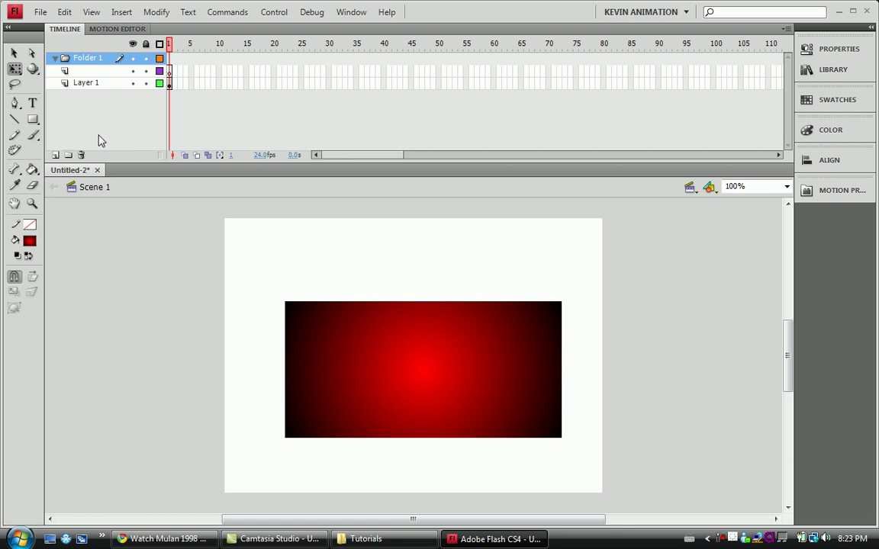
pyautogui.doubleClick(88, 58)
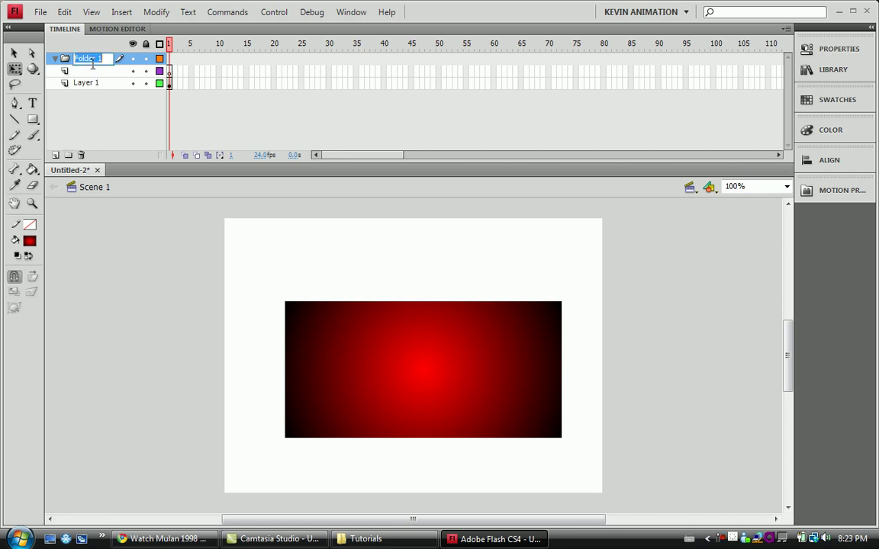
pyautogui.write('Kevin')
pyautogui.press('Return')
# Step: Move the unnamed layer and Layer 1 into the folder and collapse it
pyautogui.click(64, 71)
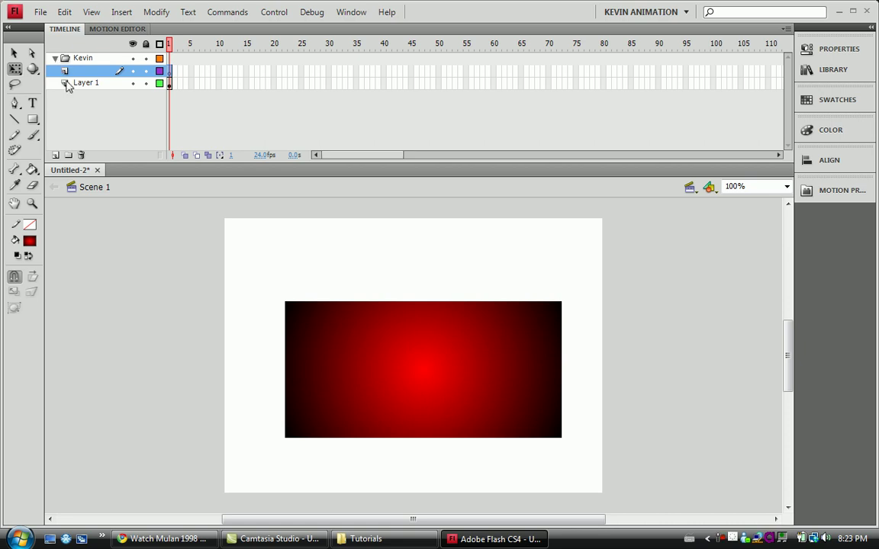
pyautogui.moveTo(65, 71); pyautogui.dragTo(67, 65)
pyautogui.click(56, 59)
pyautogui.click(68, 73)
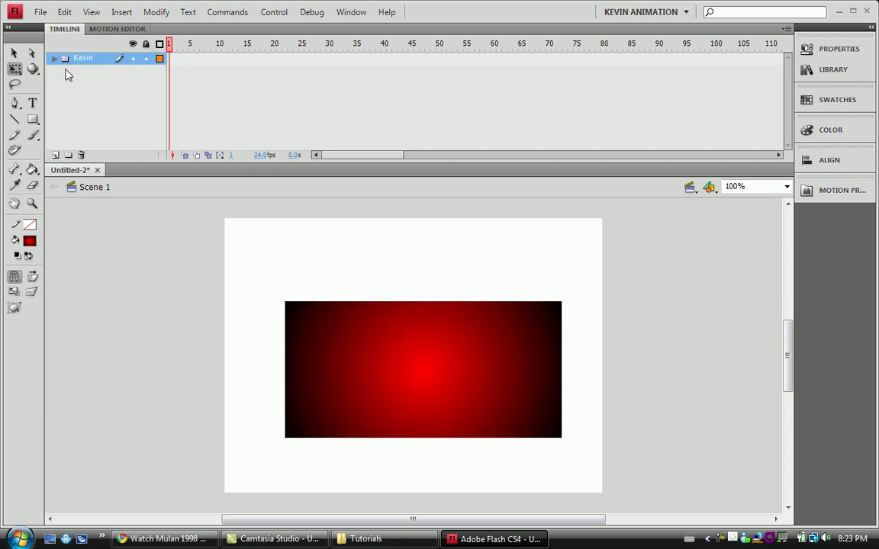
# Step: Toggle the folder's visibility off and on, and open its Layer Properties without applying changes
pyautogui.click(146, 60)
pyautogui.click(133, 60)
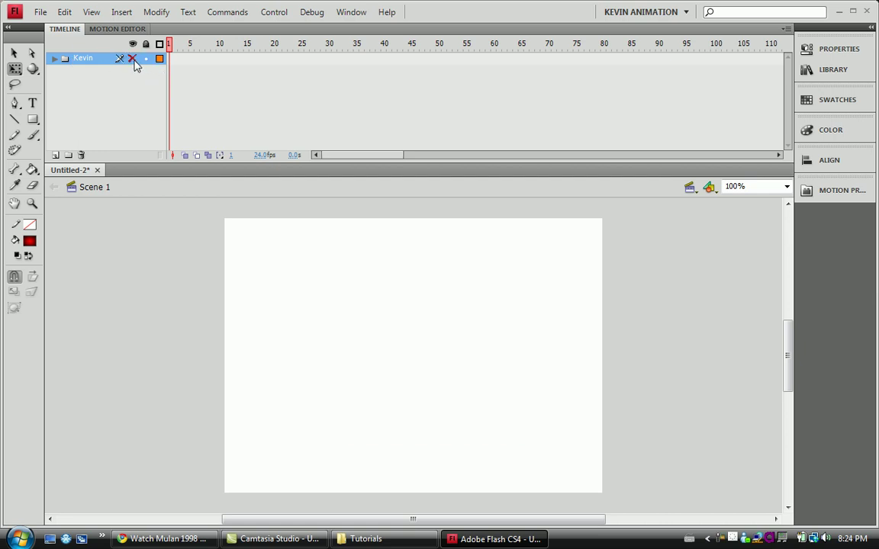
pyautogui.click(134, 60)
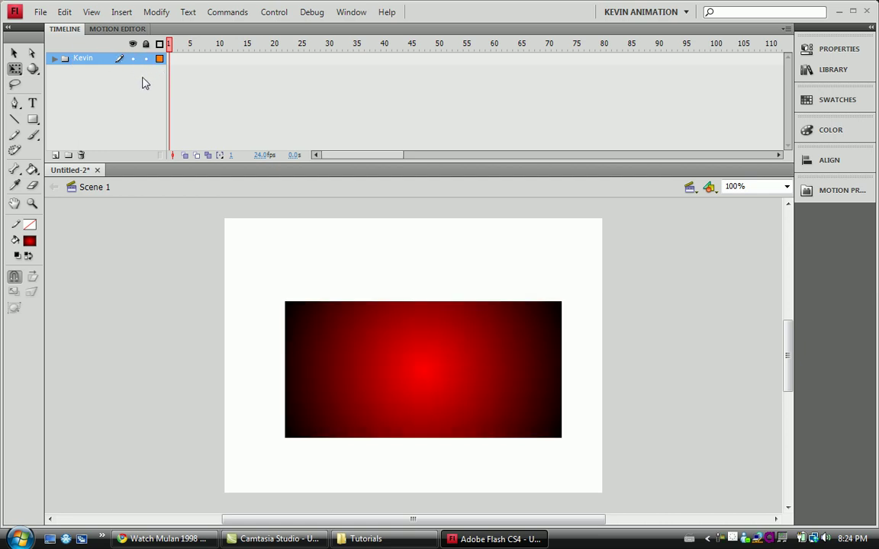
pyautogui.doubleClick(159, 59)
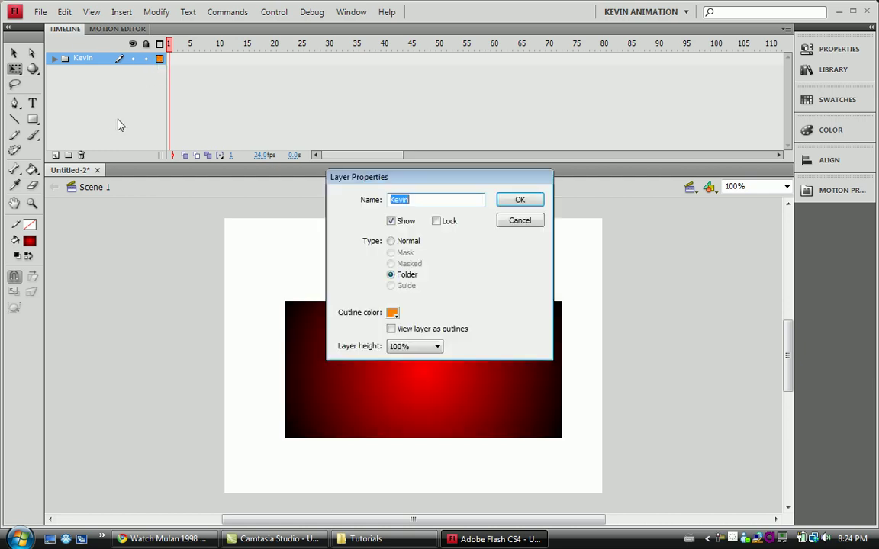
pyautogui.click(532, 224)
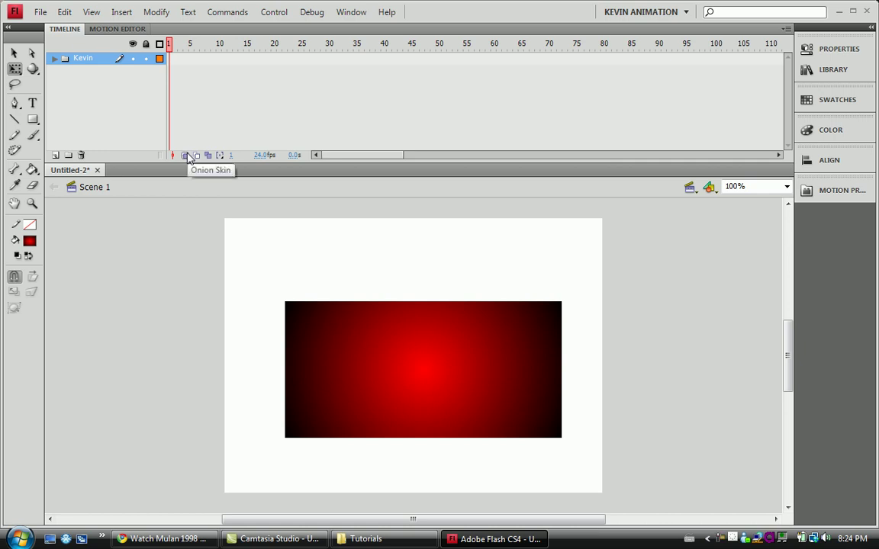
# Step: Expand the folder and delete the unnamed layer, keeping Layer 1
pyautogui.click(54, 58)
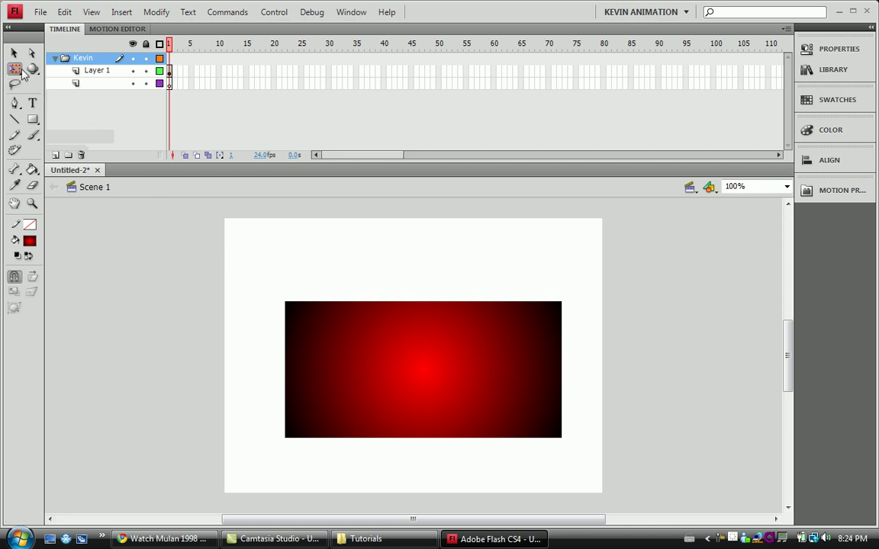
pyautogui.click(169, 70)
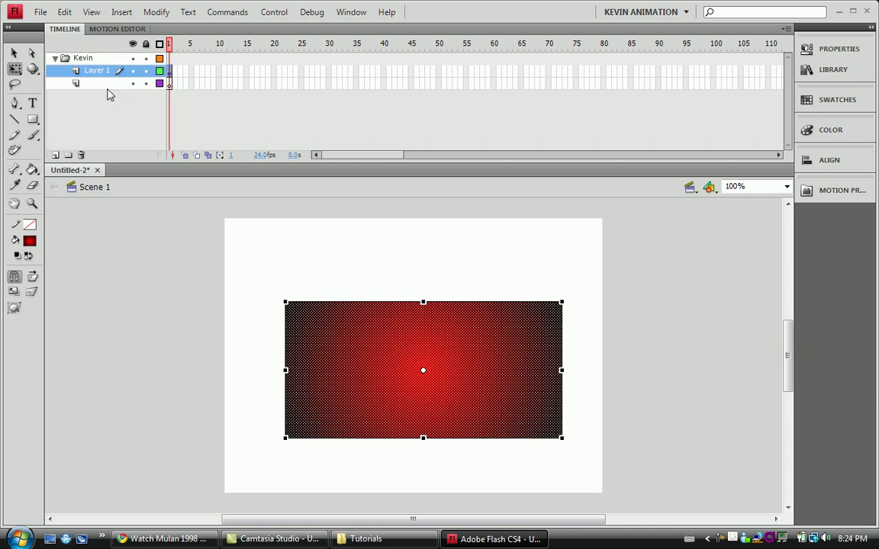
pyautogui.rightClick(112, 82)
pyautogui.click(162, 155)
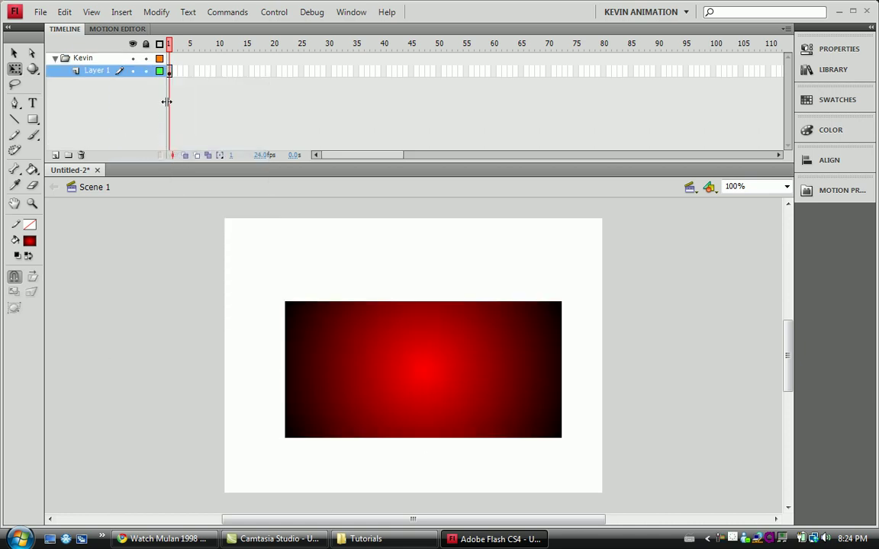
# Step: Insert consecutive keyframes on Layer 1 from frame 2 through frame 12
pyautogui.click(175, 74)
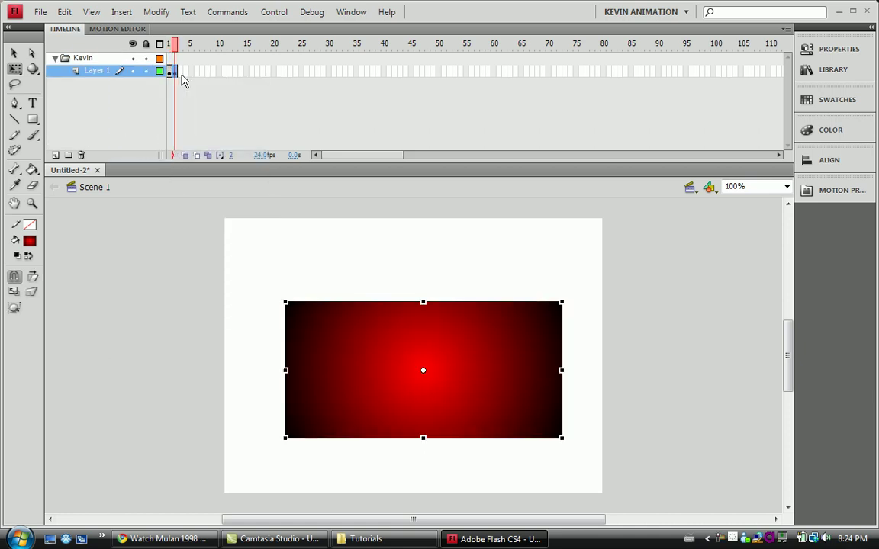
pyautogui.press('F6')
pyautogui.press('F6')
pyautogui.press('F6')
pyautogui.press('F6')
pyautogui.press('F6')
pyautogui.press('F6')
pyautogui.press('F6')
pyautogui.press('F6')
pyautogui.press('F6')
pyautogui.press('F6')
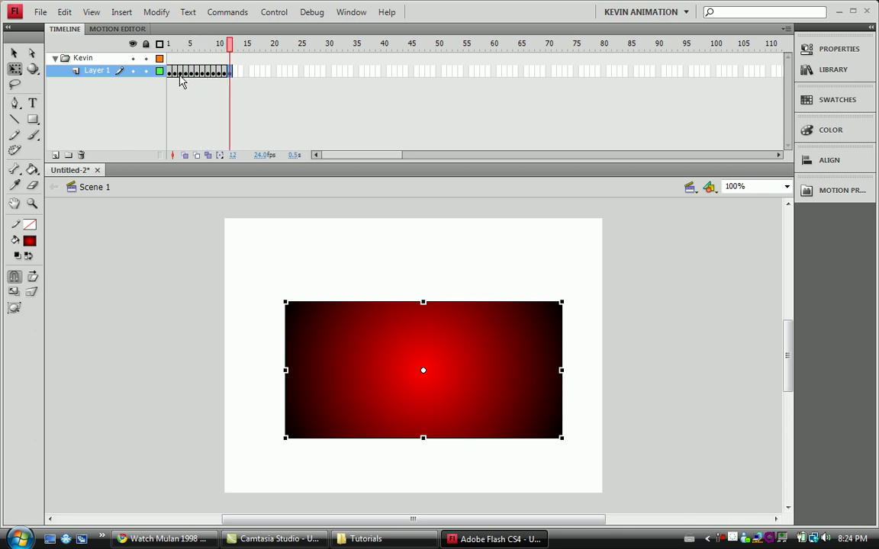
# Step: Reposition the rectangle freehand per keyframe: up and right in frame 2, up and left in frame 3, down and right in frame 4
pyautogui.click(171, 72)
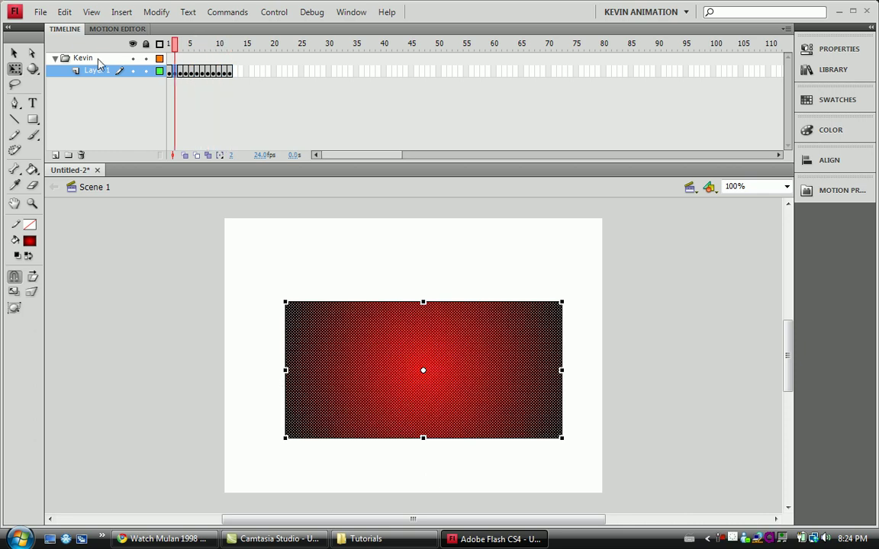
pyautogui.click(15, 69)
pyautogui.moveTo(347, 347); pyautogui.dragTo(399, 289)
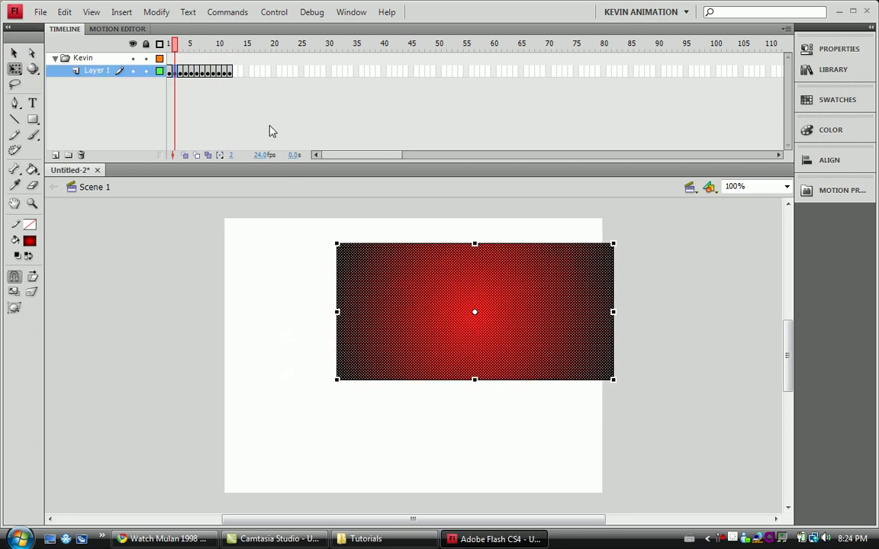
pyautogui.click(181, 73)
pyautogui.moveTo(343, 317); pyautogui.dragTo(300, 294)
pyautogui.click(185, 72)
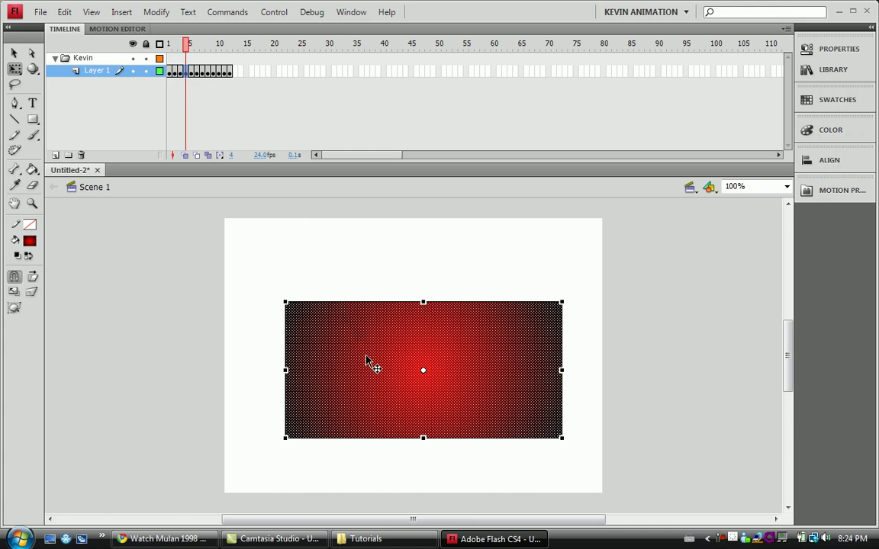
pyautogui.moveTo(366, 361); pyautogui.dragTo(410, 433)
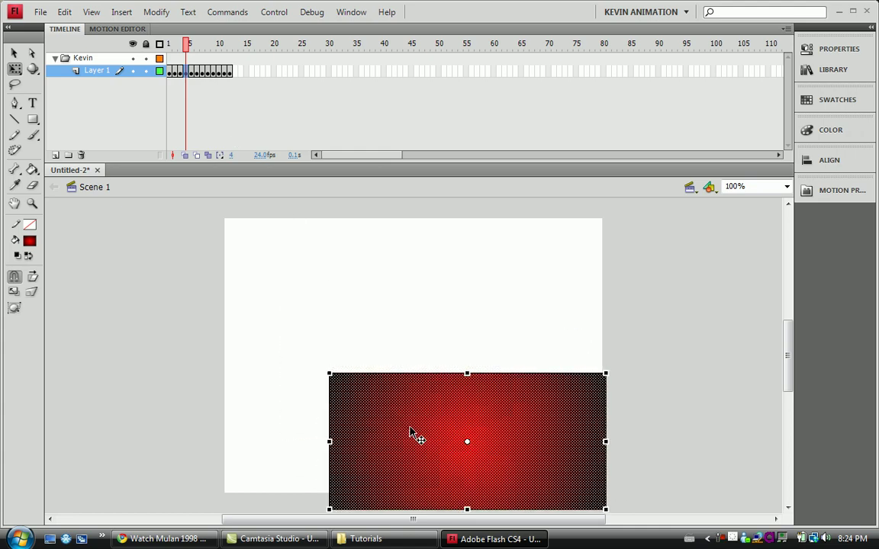
# Step: Reposition the rectangle freehand per keyframe: left in frame 5, down and slightly right in frame 6, down and left in frame 7
pyautogui.click(190, 73)
pyautogui.moveTo(369, 368); pyautogui.dragTo(221, 369)
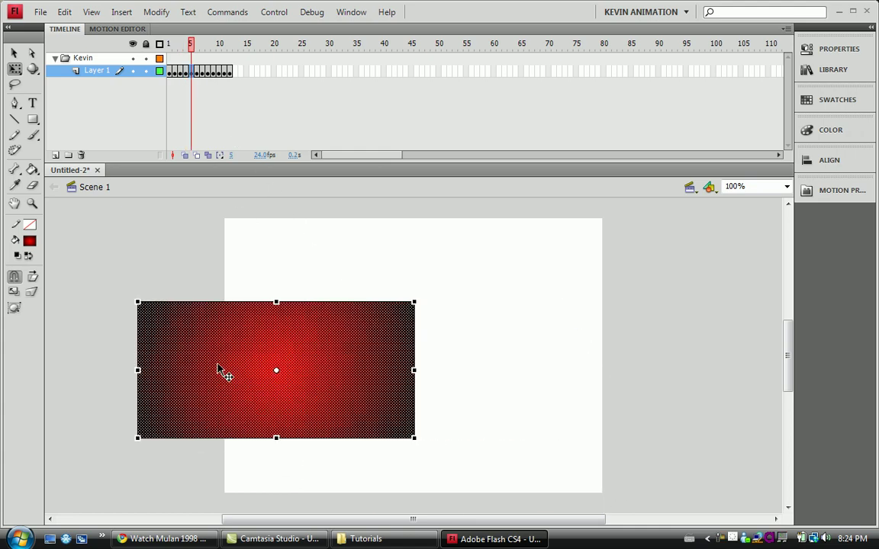
pyautogui.click(196, 72)
pyautogui.moveTo(326, 326); pyautogui.dragTo(346, 416)
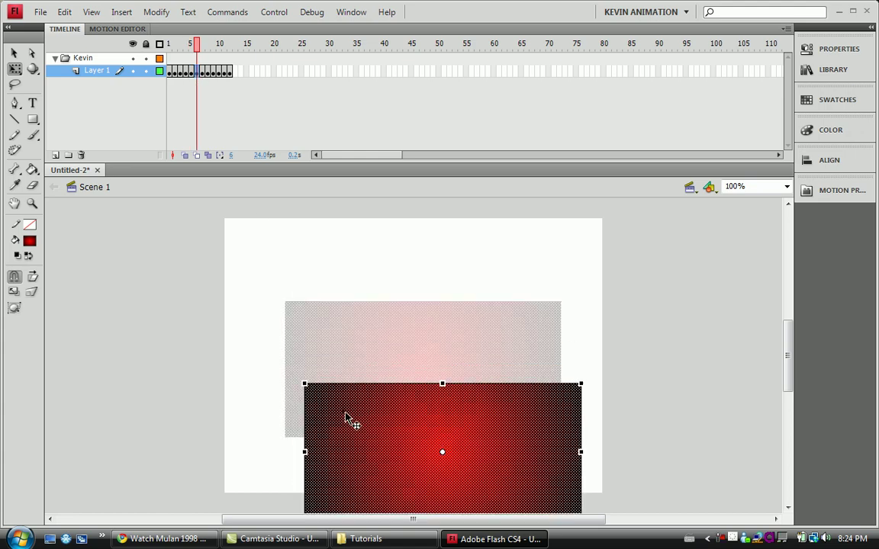
pyautogui.click(202, 71)
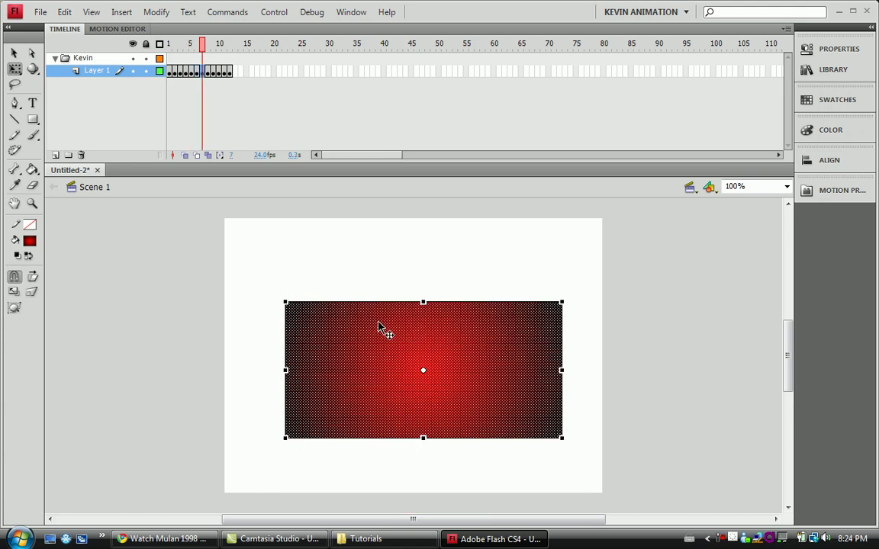
pyautogui.moveTo(378, 326); pyautogui.dragTo(289, 499)
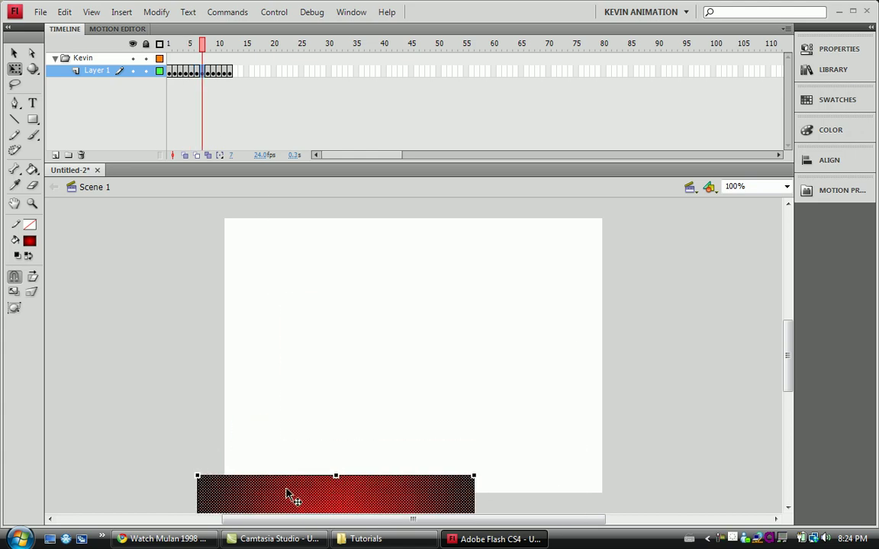
# Step: Move the rectangle freehand down and left in frame 8, down and right in frame 9, and up and right in frame 10
pyautogui.click(211, 72)
pyautogui.moveTo(359, 350); pyautogui.dragTo(282, 436)
pyautogui.click(214, 72)
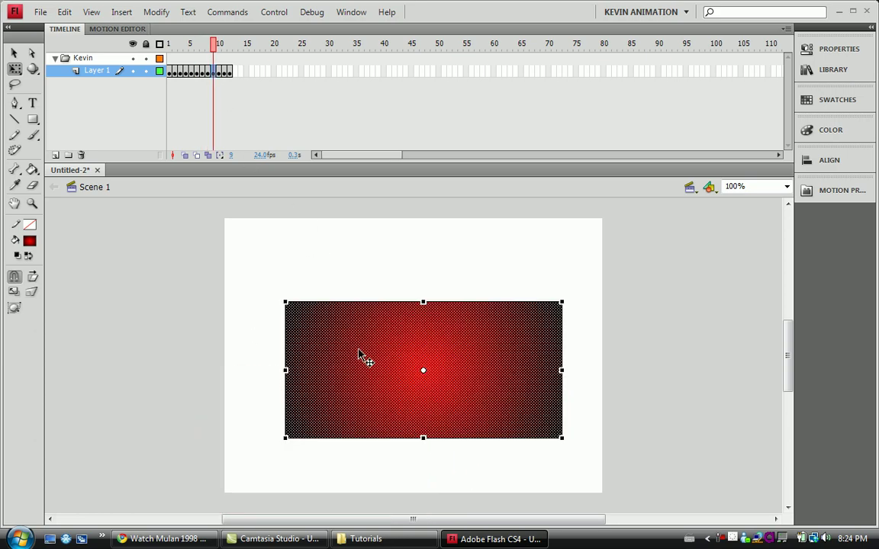
pyautogui.moveTo(359, 353); pyautogui.dragTo(475, 444)
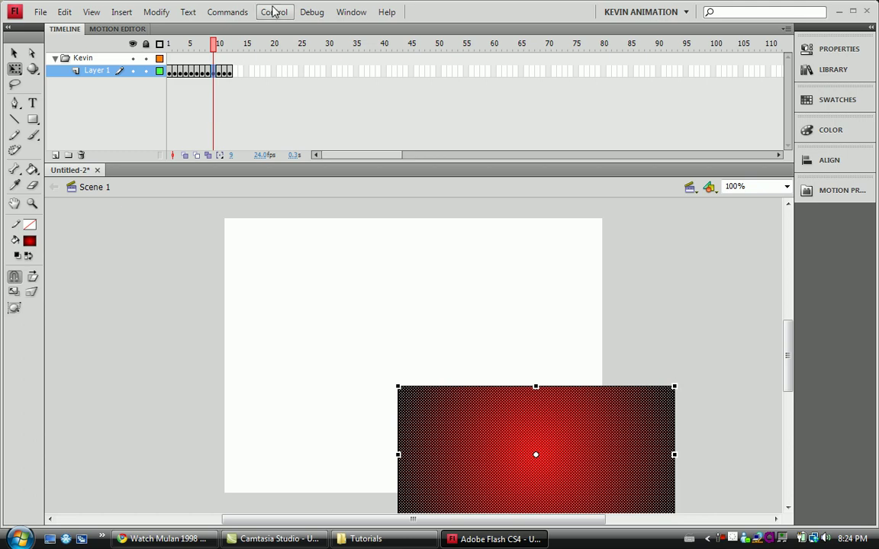
pyautogui.click(222, 71)
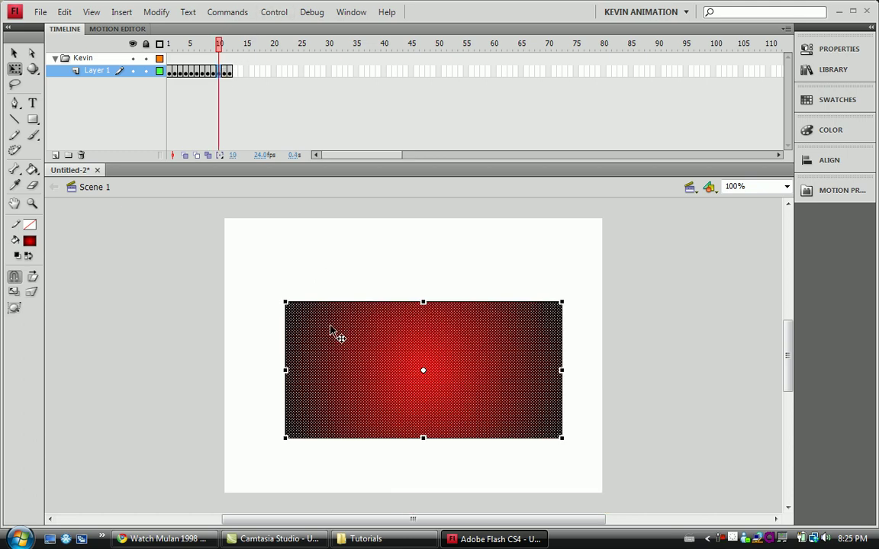
pyautogui.moveTo(336, 333); pyautogui.dragTo(553, 233)
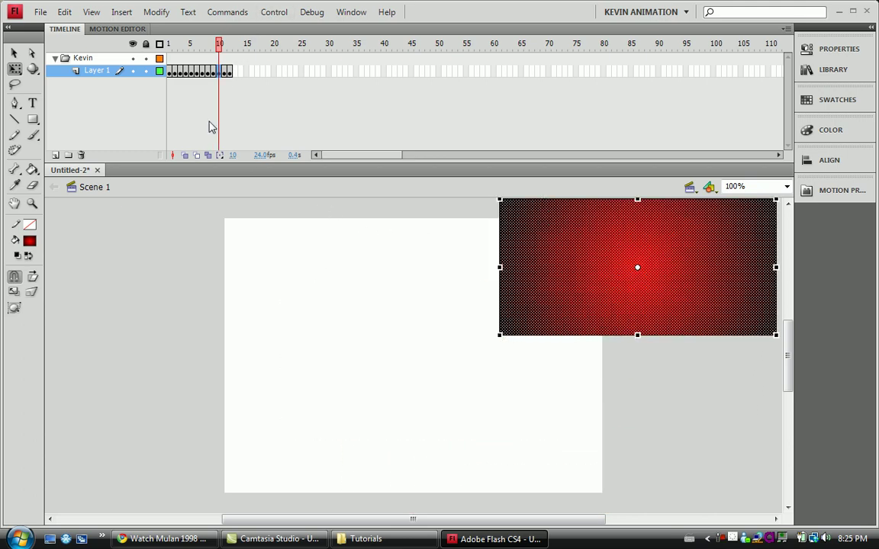
# Step: Move the rectangle freehand up and left in frame 11 and down and left in frame 12, leaving it deselected
pyautogui.click(224, 72)
pyautogui.moveTo(353, 308); pyautogui.dragTo(253, 202)
pyautogui.click(230, 72)
pyautogui.moveTo(331, 330); pyautogui.dragTo(245, 392)
pyautogui.click(213, 282)
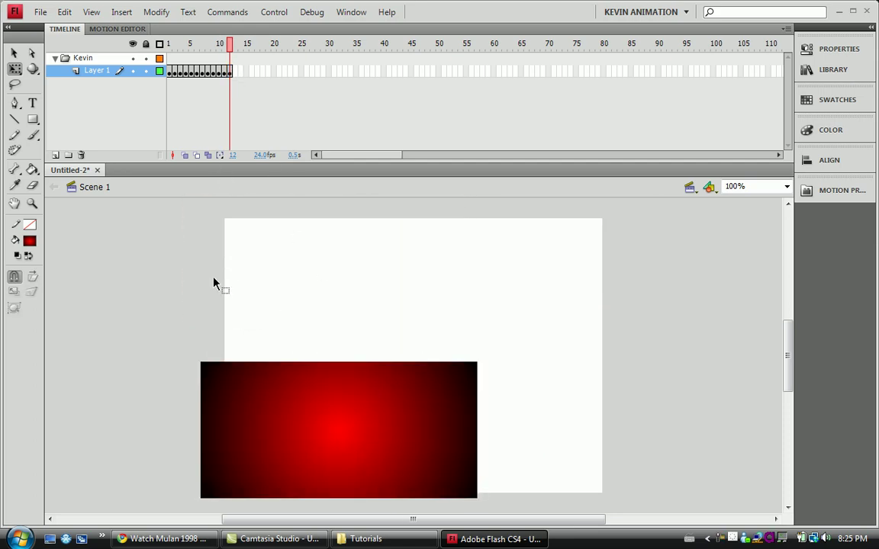
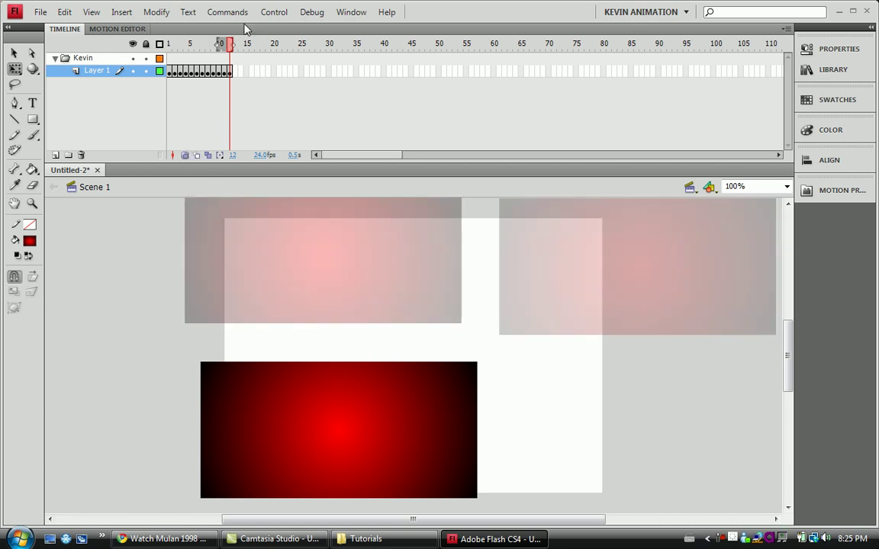
# Step: Narrow the onion skin range to start at frame 11, then view frames 1 and 2 and switch to Onion Skin Outlines
pyautogui.moveTo(220, 44)
pyautogui.mouseDown()
pyautogui.moveTo(188, 47)
pyautogui.moveTo(212, 52)
pyautogui.moveTo(168, 44)
pyautogui.moveTo(229, 48)
pyautogui.mouseUp()
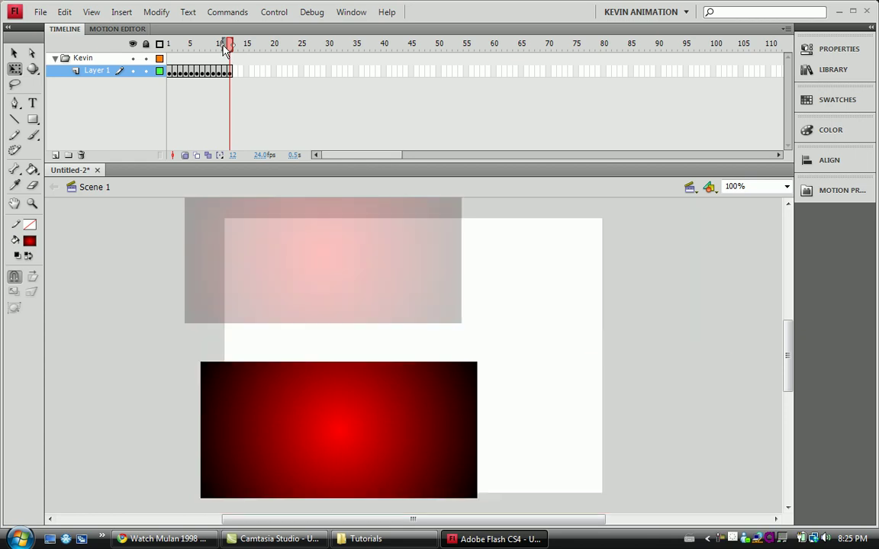
pyautogui.click(170, 71)
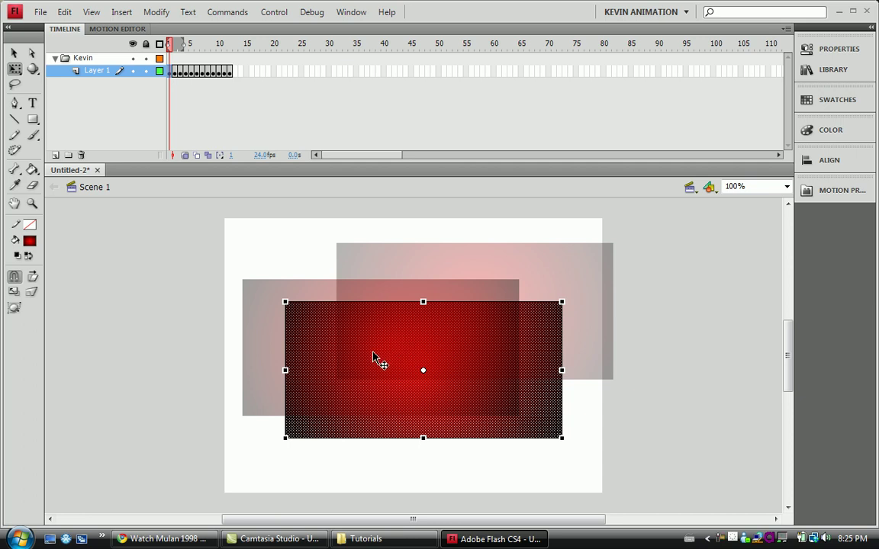
pyautogui.click(174, 44)
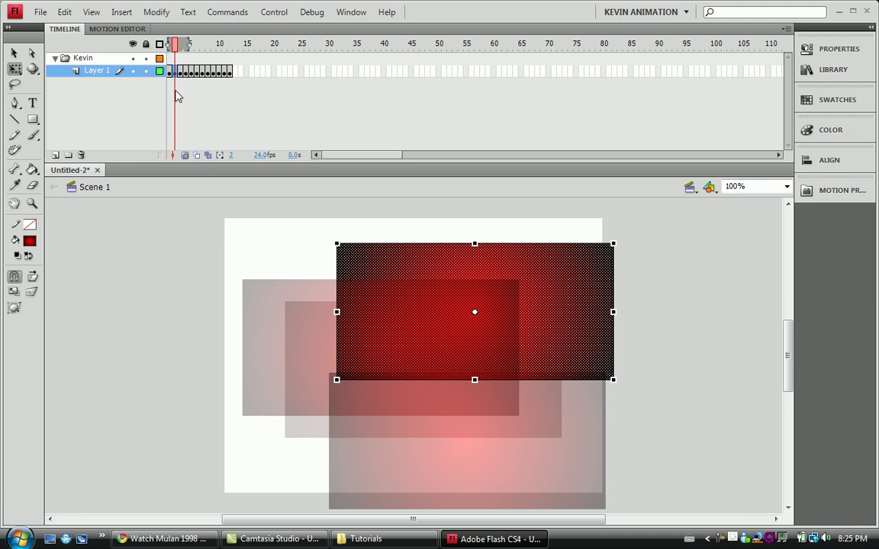
pyautogui.click(197, 157)
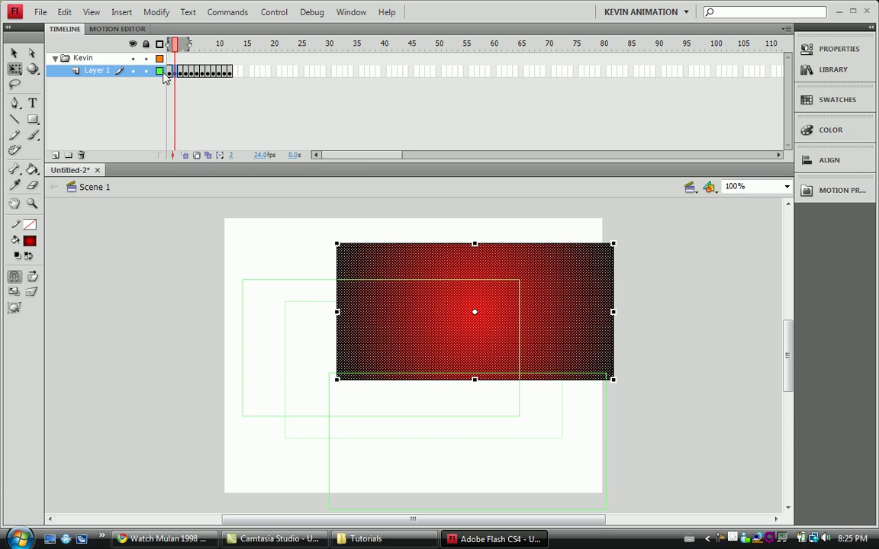
# Step: Turn on Edit Multiple Frames and extend its range to cover frames 1 through 12
pyautogui.click(209, 156)
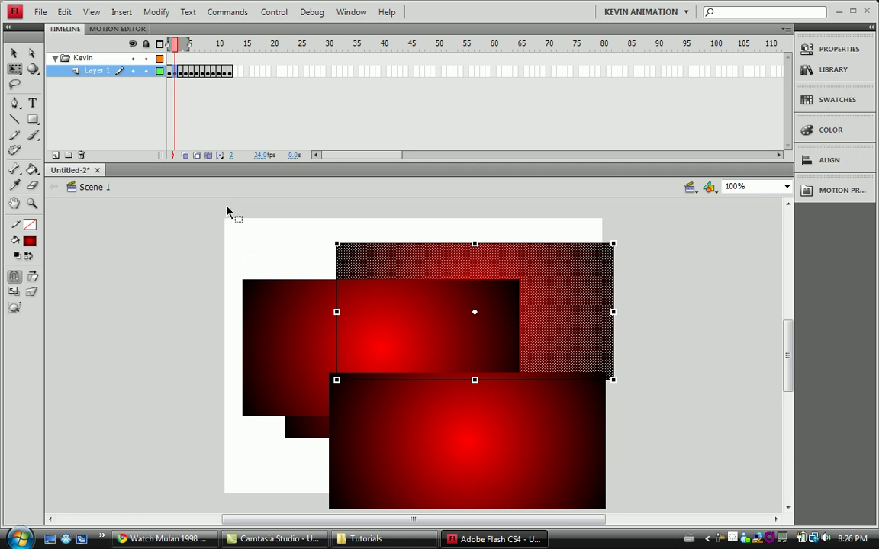
pyautogui.click(280, 309)
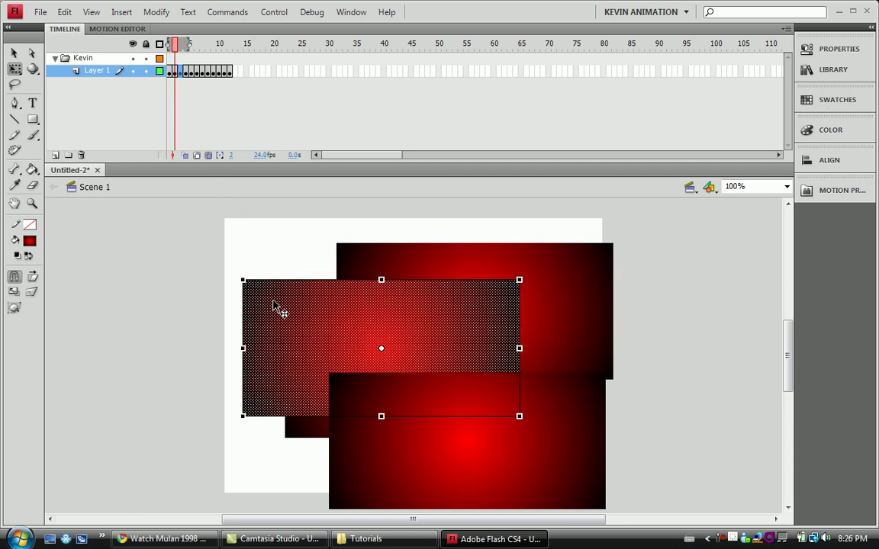
pyautogui.moveTo(173, 44)
pyautogui.mouseDown()
pyautogui.moveTo(227, 44)
pyautogui.moveTo(155, 46)
pyautogui.mouseUp()
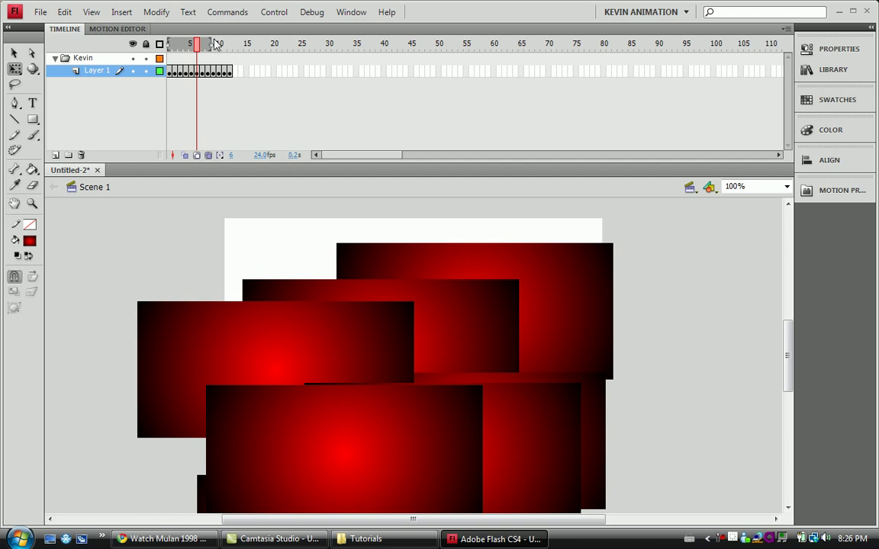
pyautogui.moveTo(212, 44); pyautogui.dragTo(232, 44)
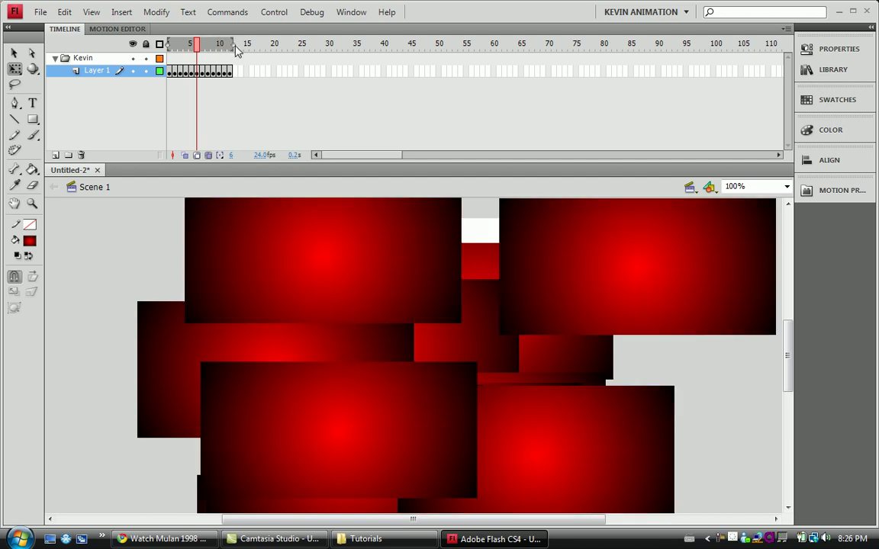
# Step: Delete the rectangles from all twelve keyframes on the stage using multiple-frame editing
pyautogui.click(264, 265)
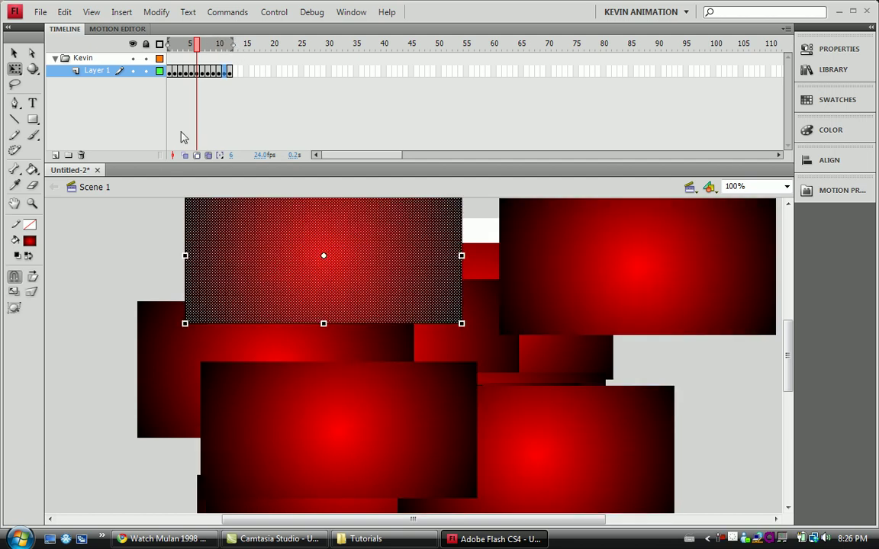
pyautogui.moveTo(256, 267); pyautogui.dragTo(316, 405)
pyautogui.moveTo(413, 317); pyautogui.dragTo(363, 379)
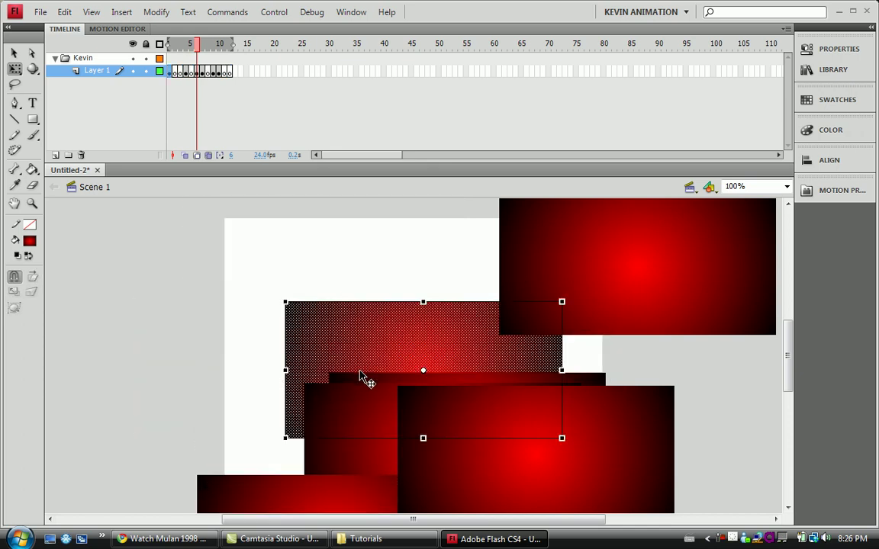
pyautogui.click(457, 429)
pyautogui.press('Delete')
pyautogui.click(457, 430)
pyautogui.press('Delete')
pyautogui.click(397, 497)
pyautogui.press('Delete')
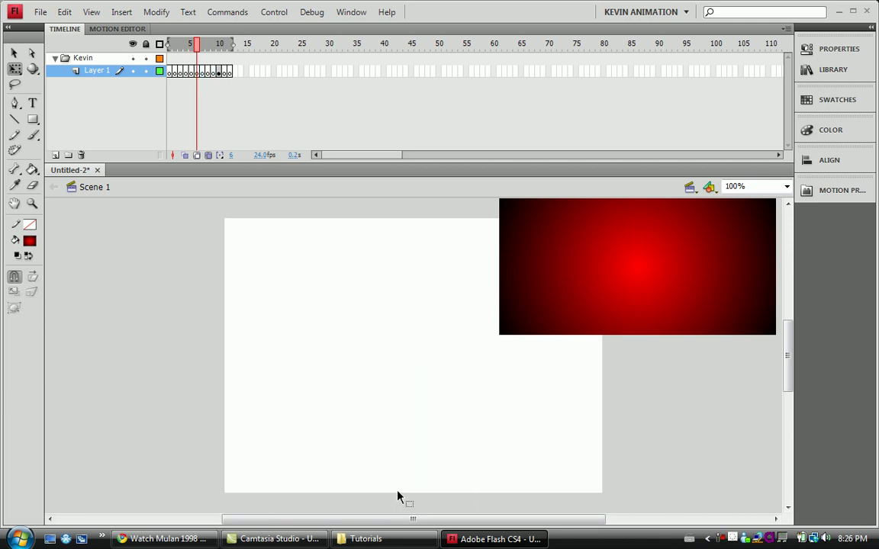
pyautogui.click(577, 322)
pyautogui.press('Delete')
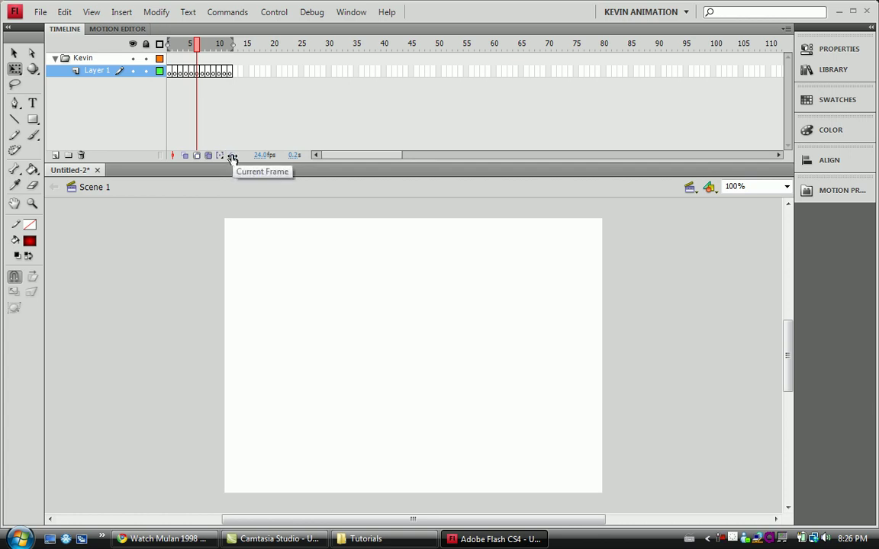
# Step: Play the emptied timeline and examine its current frame indicator, elapsed time and distant frames beyond frame 600
pyautogui.press('Return')
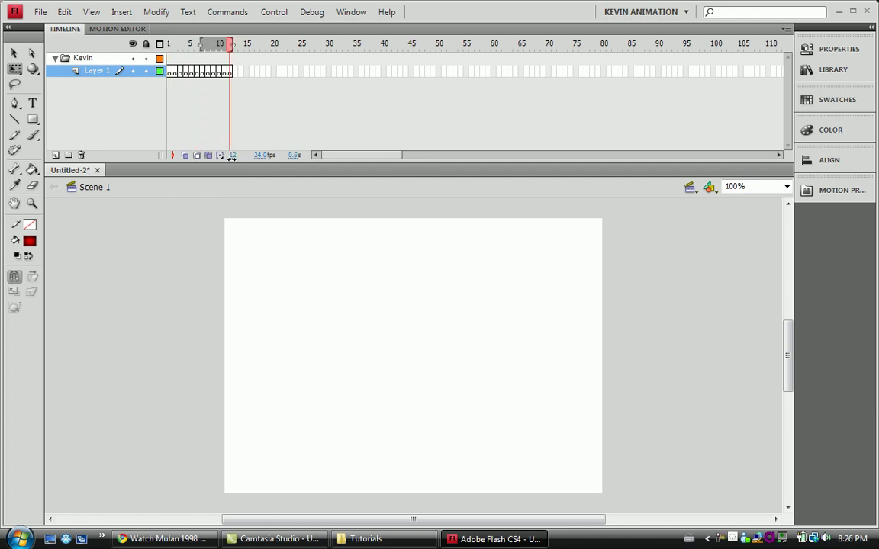
pyautogui.click(233, 156)
pyautogui.press('Return')
pyautogui.moveTo(394, 155); pyautogui.dragTo(765, 114)
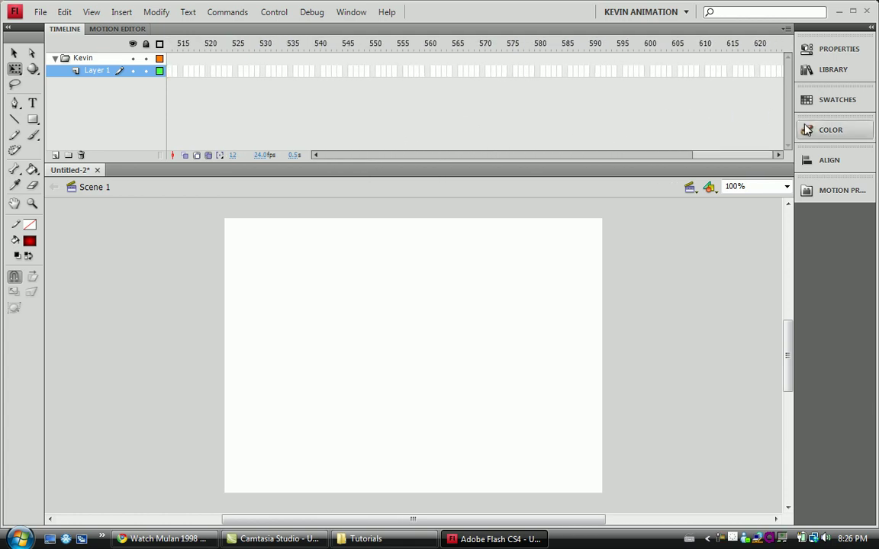
pyautogui.moveTo(751, 155); pyautogui.dragTo(359, 153)
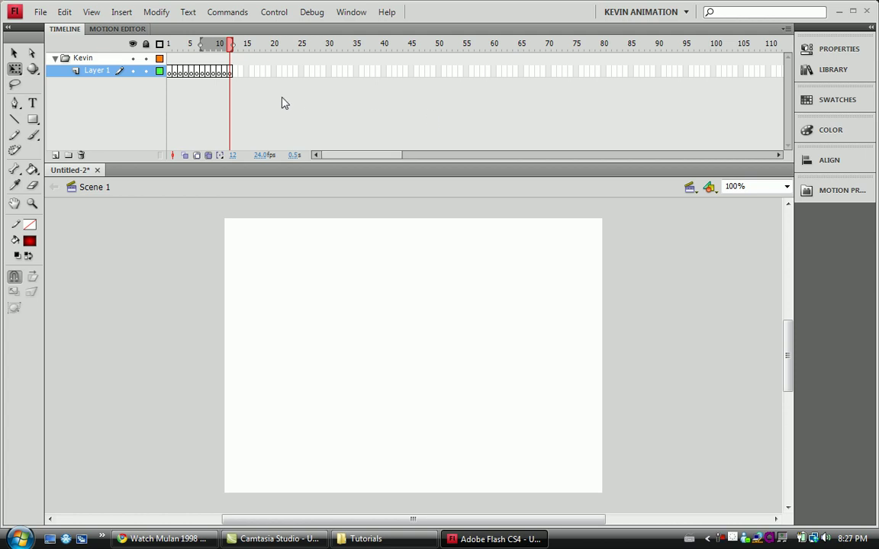
pyautogui.click(328, 71)
pyautogui.click(494, 71)
pyautogui.click(657, 71)
pyautogui.press('Return')
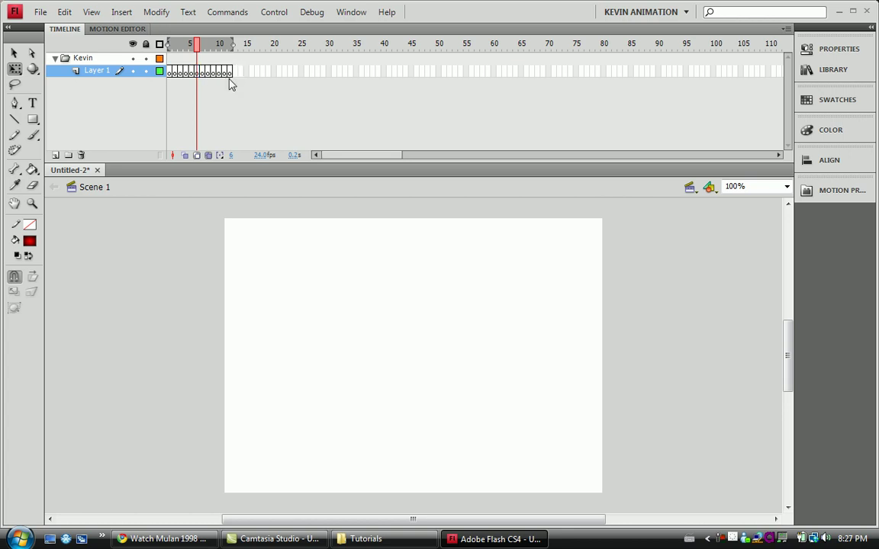
pyautogui.press('Return')
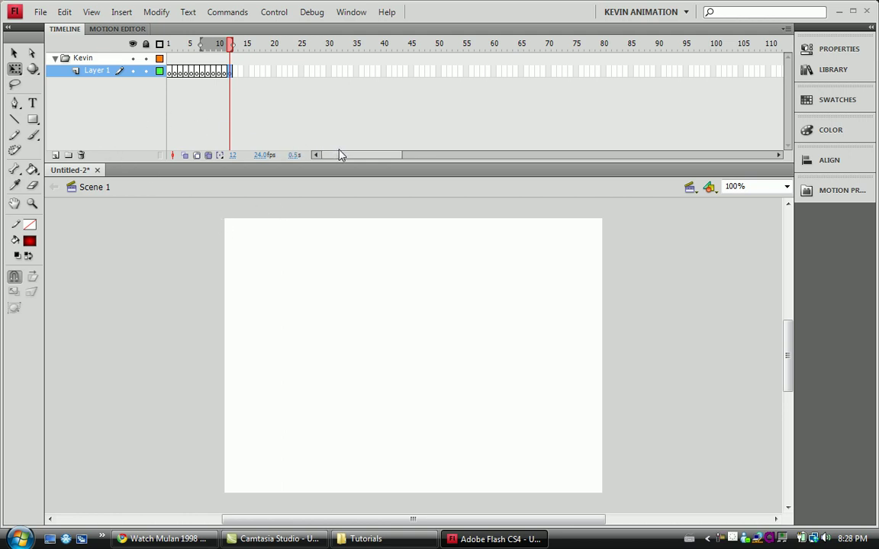
# Step: Remove frames 1 through 12 from Layer 1
pyautogui.click(221, 72)
pyautogui.moveTo(225, 78); pyautogui.dragTo(147, 78)
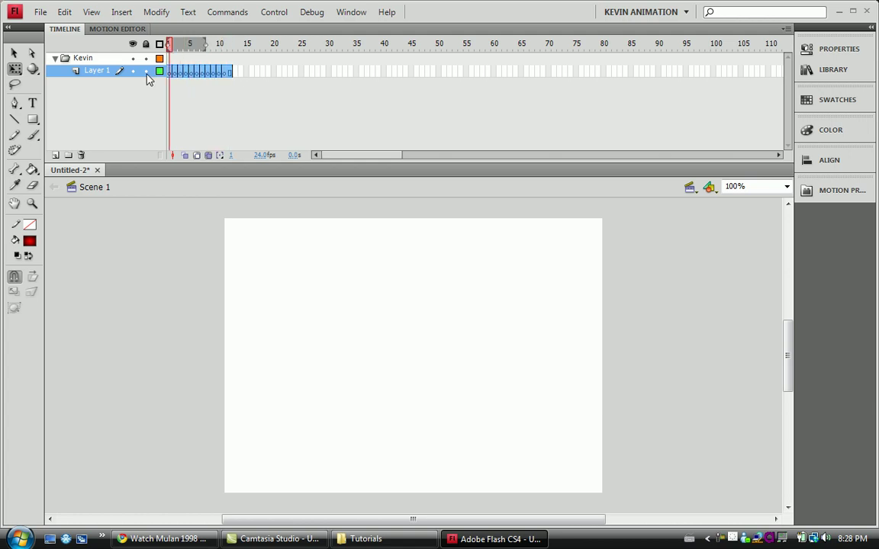
pyautogui.rightClick(195, 74)
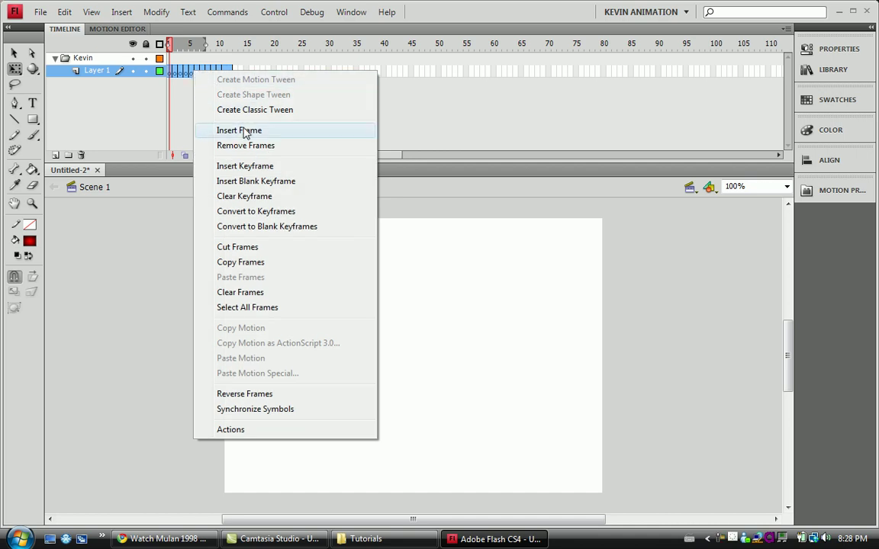
pyautogui.click(222, 145)
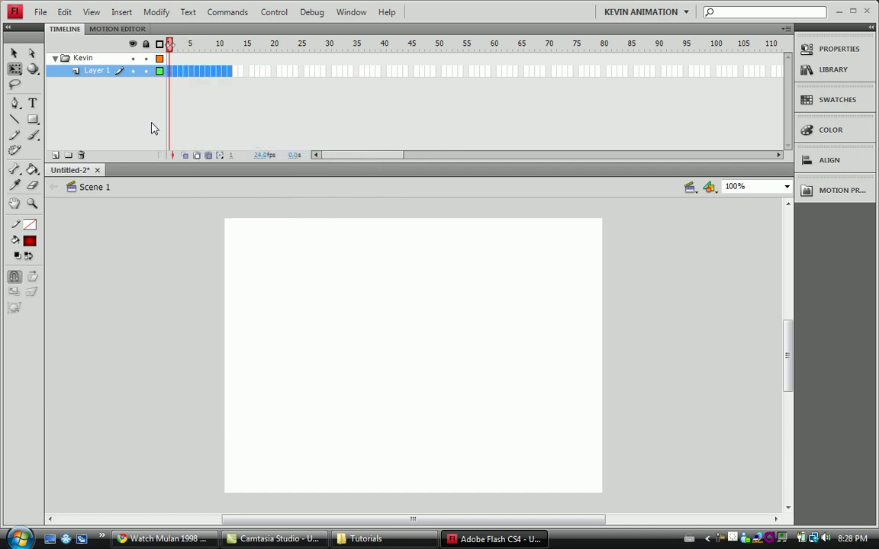
# Step: Delete the layer folder together with its nested Layer 1
pyautogui.rightClick(83, 59)
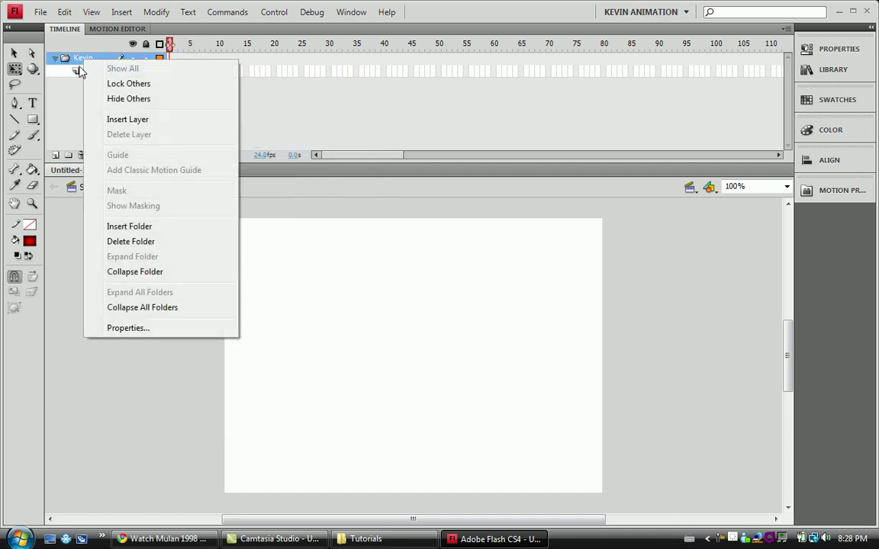
pyautogui.click(80, 71)
pyautogui.click(77, 59)
pyautogui.rightClick(77, 58)
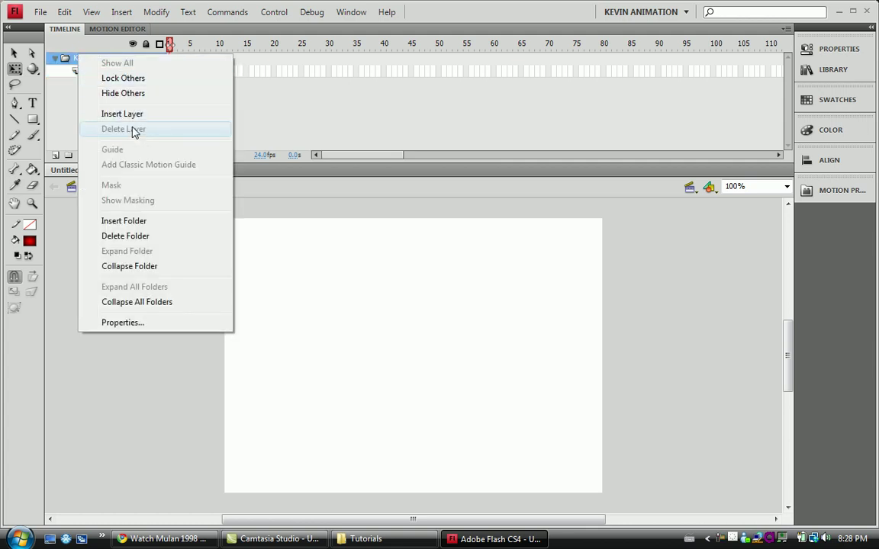
pyautogui.click(153, 236)
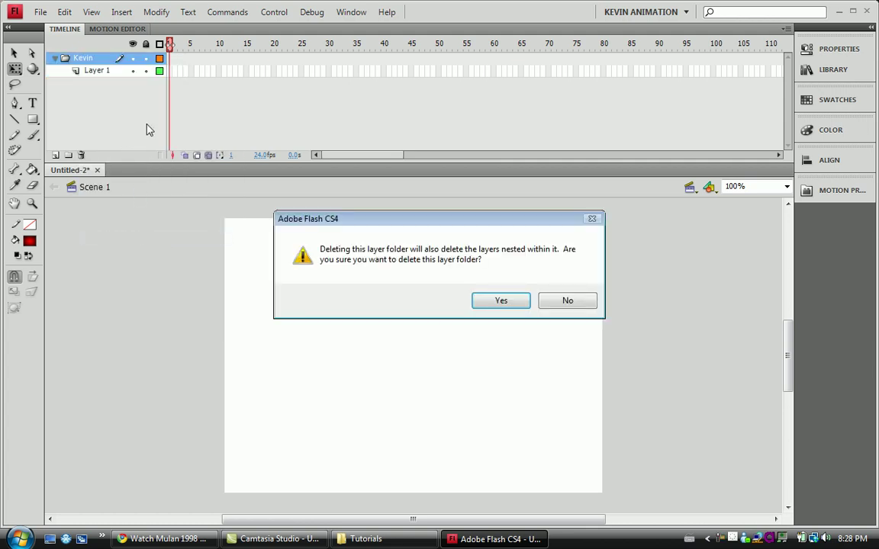
pyautogui.click(497, 303)
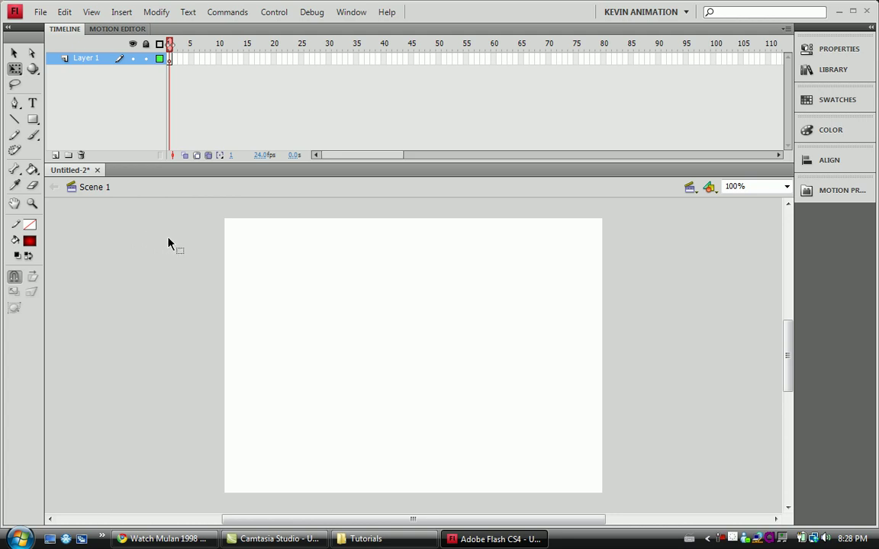
# Step: Insert a keyframe at frame 30 of Layer 1 and select frame 25 within the extended span
pyautogui.rightClick(175, 62)
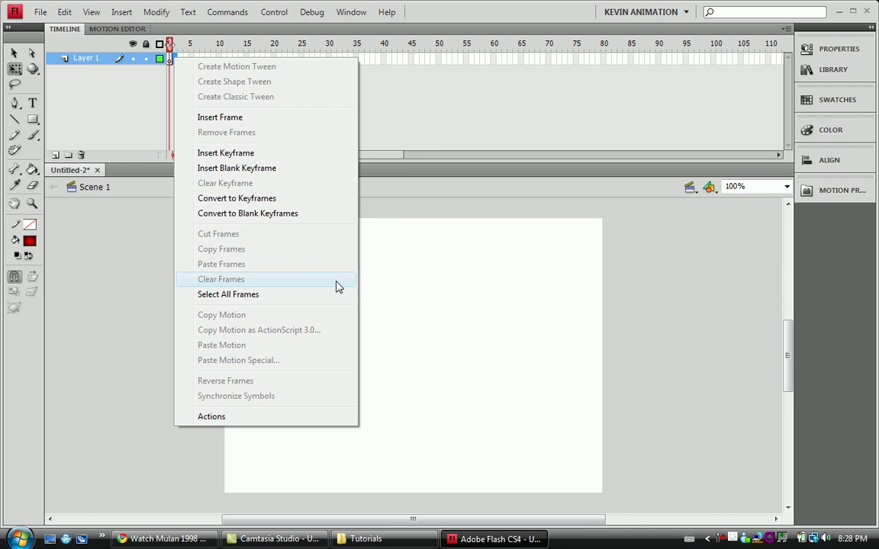
pyautogui.click(339, 155)
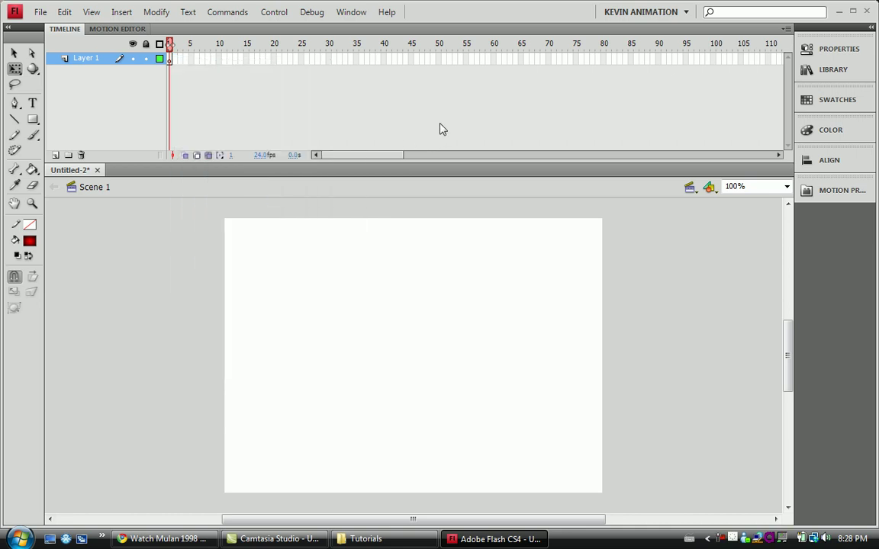
pyautogui.rightClick(329, 58)
pyautogui.click(360, 153)
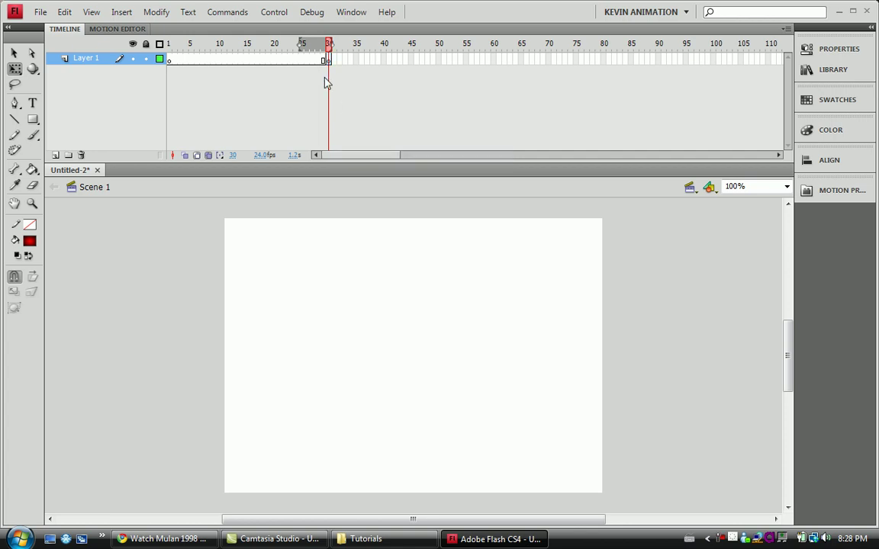
pyautogui.click(303, 62)
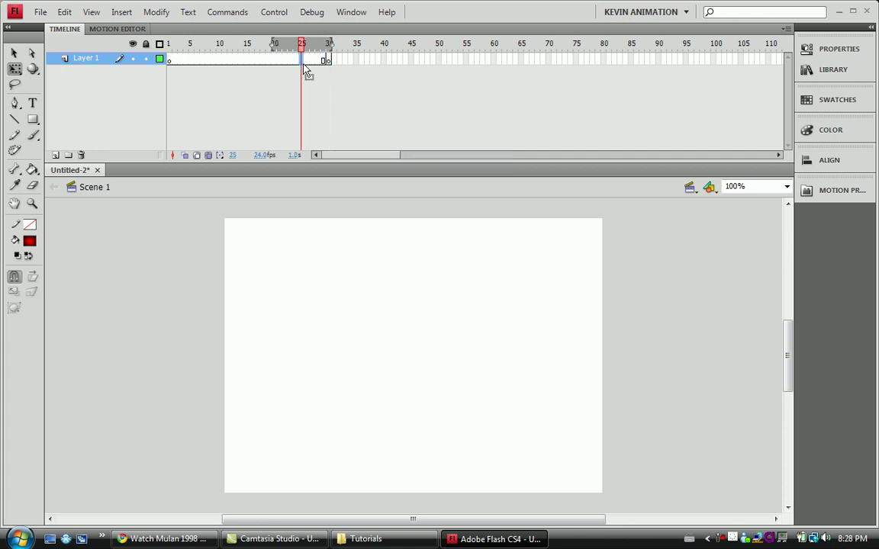
pyautogui.click(353, 117)
# Step: Remove frames 1 through 30 from Layer 1
pyautogui.moveTo(327, 62); pyautogui.dragTo(168, 64)
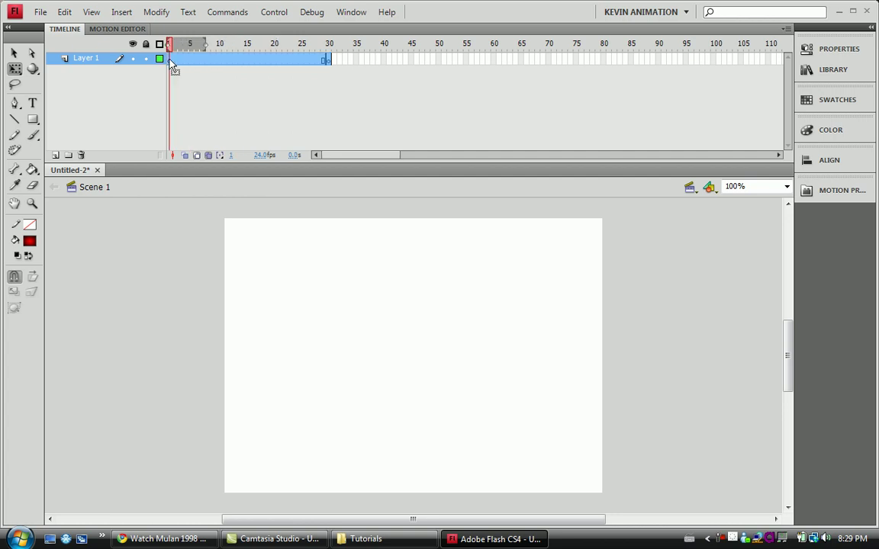
pyautogui.rightClick(236, 63)
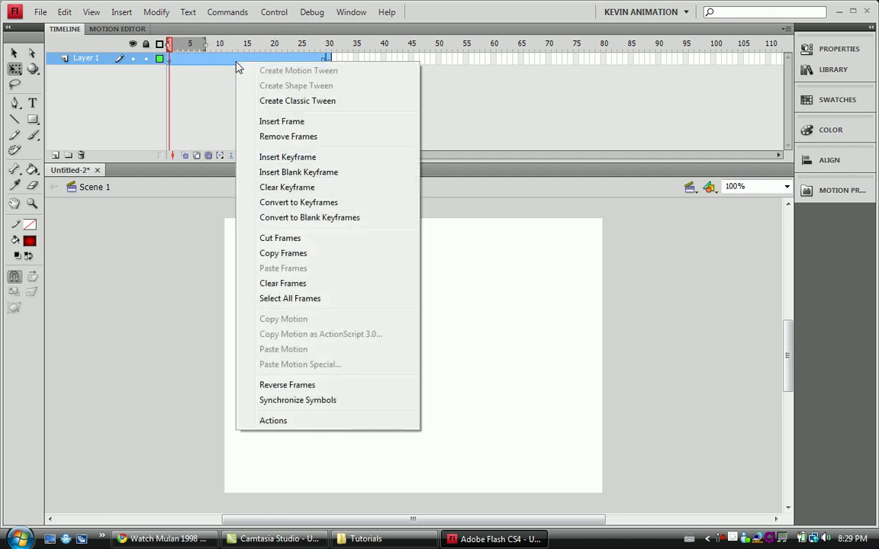
pyautogui.click(302, 138)
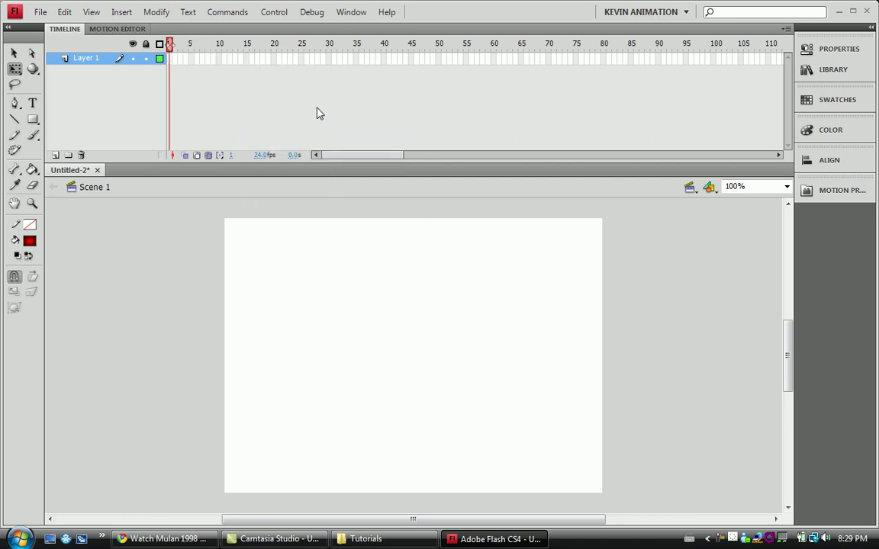